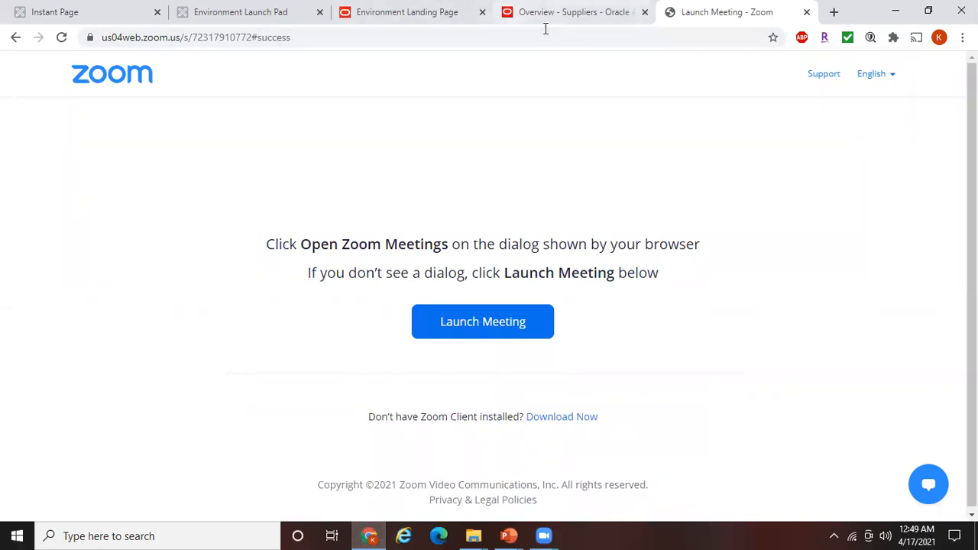
Switch back to the Oracle Suppliers overview browser tab
{"action": "left_click", "coordinate": [545, 23]}
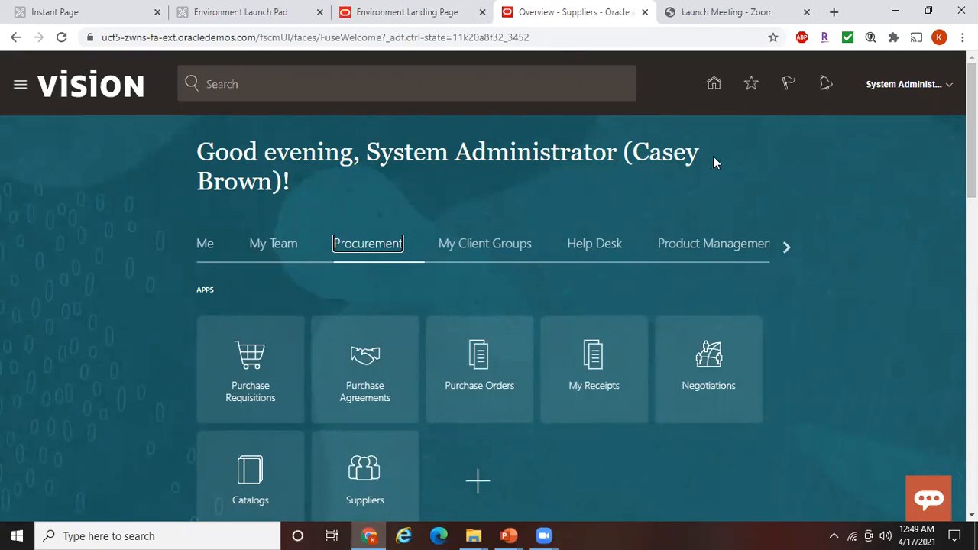
Review the prerequisites slide, then open the administrator's Settings and Actions menu in Oracle
{"action": "mouse_move", "coordinate": [508, 535]}
{"action": "left_click", "coordinate": [573, 474]}
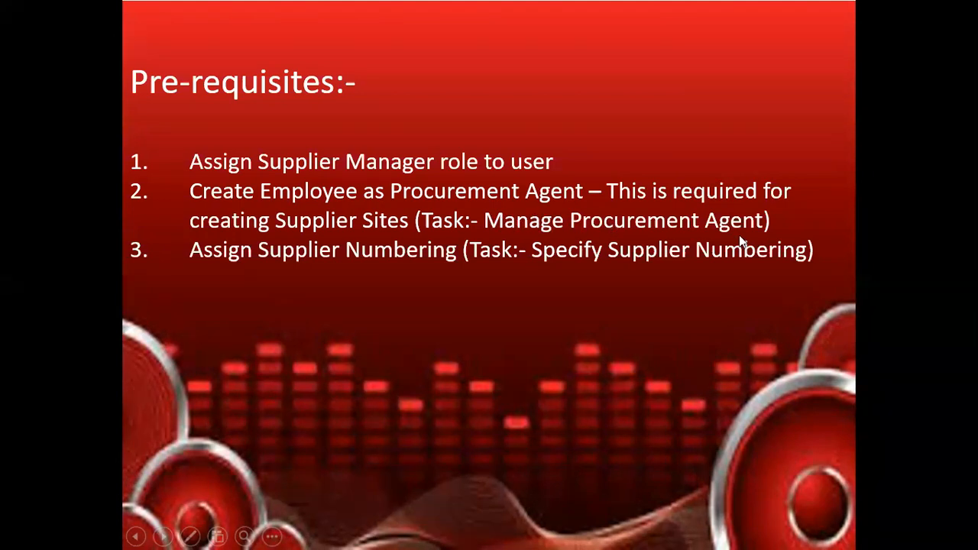
{"action": "key", "text": "alt+Tab"}
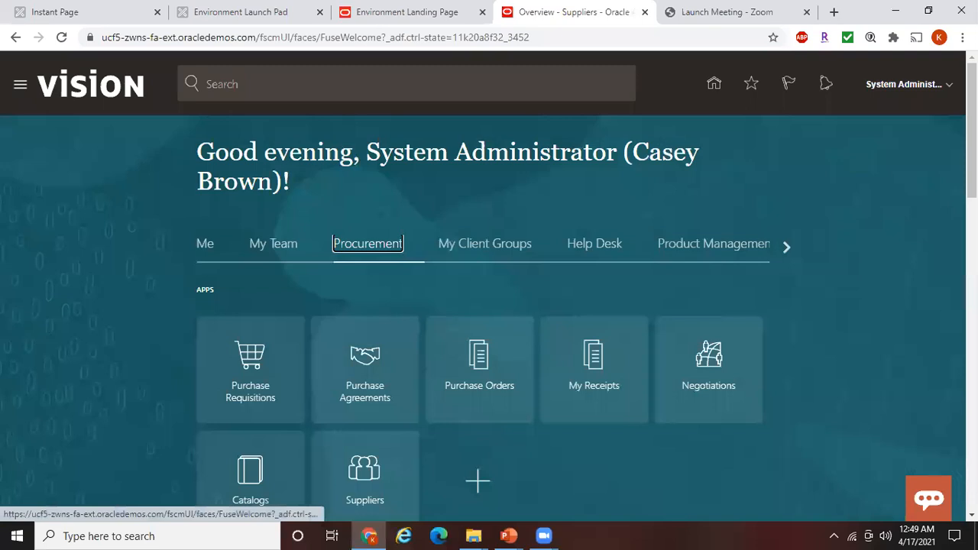
{"action": "left_click", "coordinate": [936, 86]}
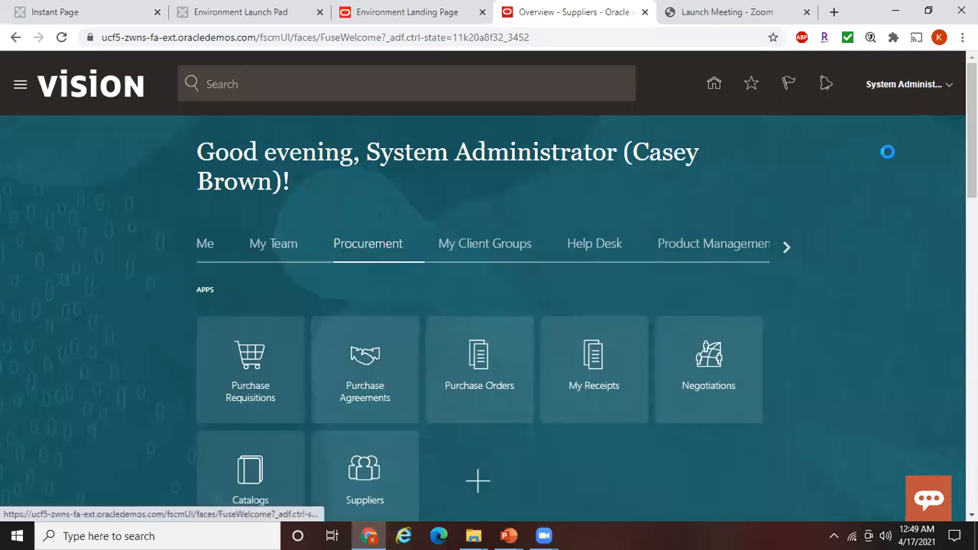
In Setup and Maintenance, search for 'Manage Procurement Agent' and open the task to create an agent
{"action": "left_click", "coordinate": [715, 298]}
{"action": "left_click", "coordinate": [712, 297]}
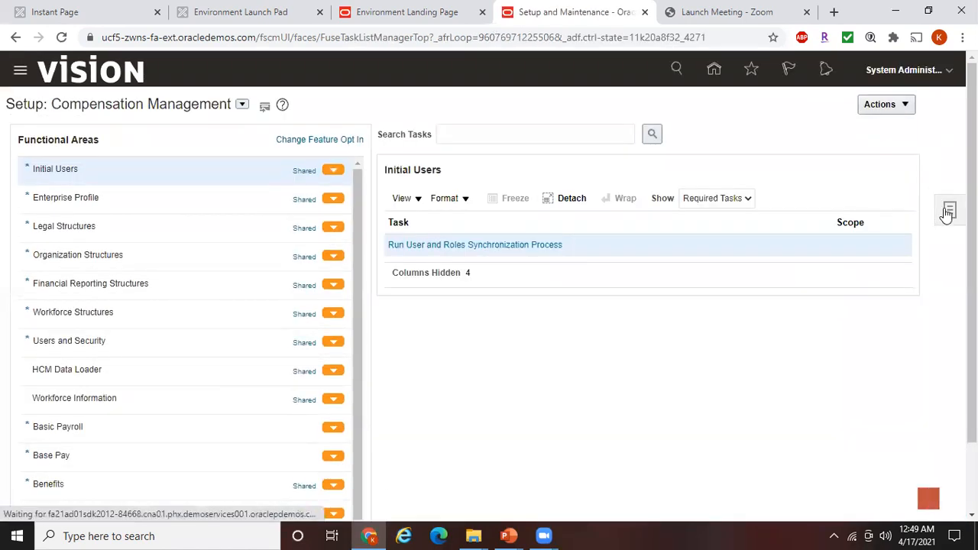
{"action": "left_click", "coordinate": [948, 212]}
{"action": "left_click", "coordinate": [848, 257]}
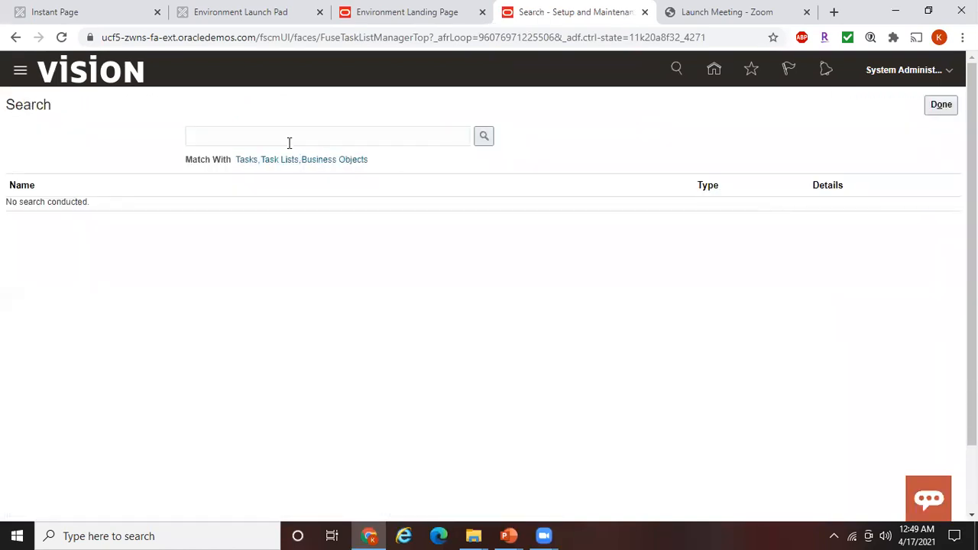
{"action": "left_click", "coordinate": [288, 141]}
{"action": "type", "text": "Manage Pr"}
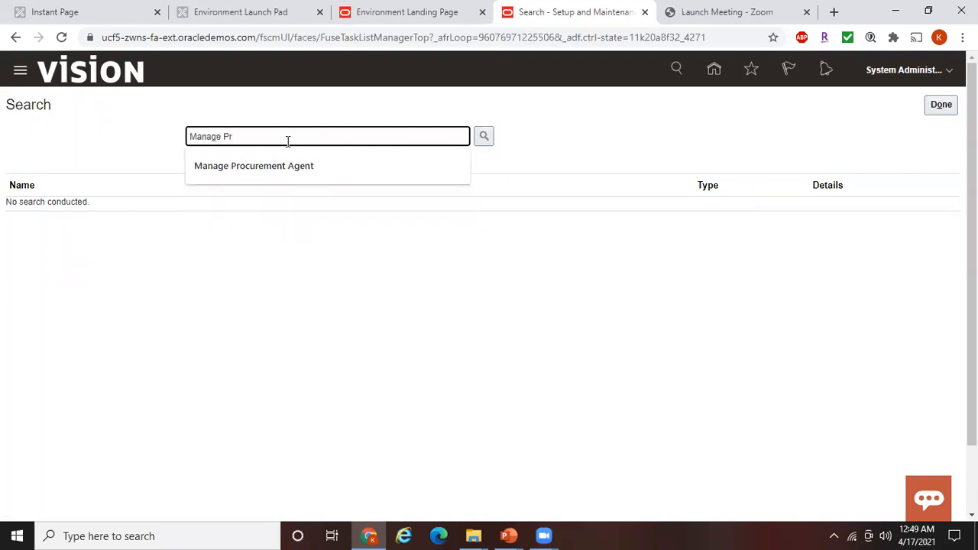
{"action": "left_click", "coordinate": [293, 166]}
{"action": "left_click", "coordinate": [482, 142]}
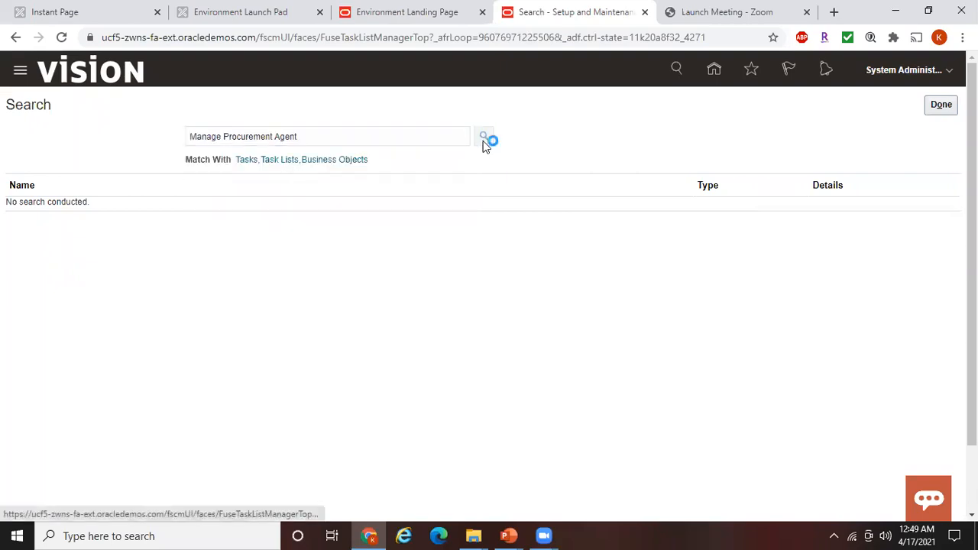
{"action": "left_click", "coordinate": [105, 211]}
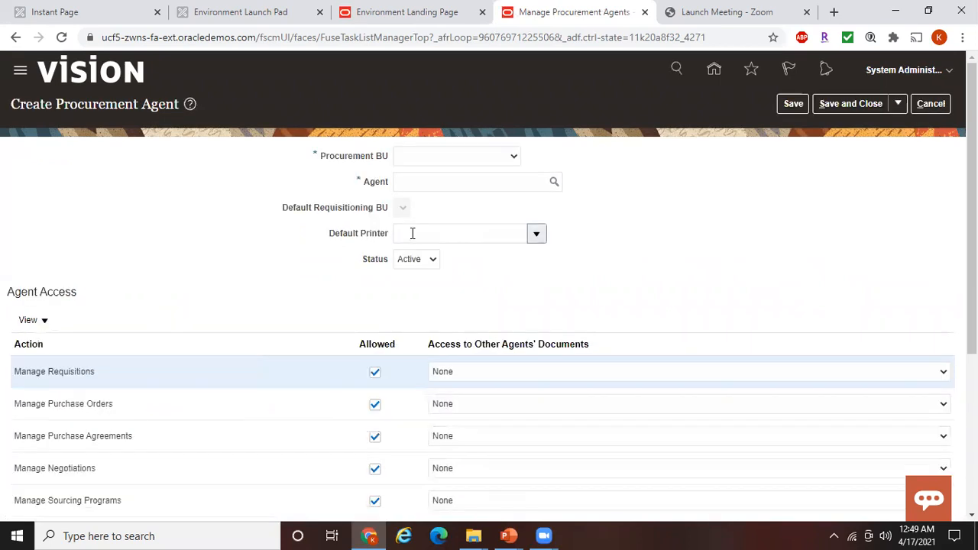
Set the new agent's Procurement BU to Reliance Telecomm
{"action": "left_click", "coordinate": [464, 158]}
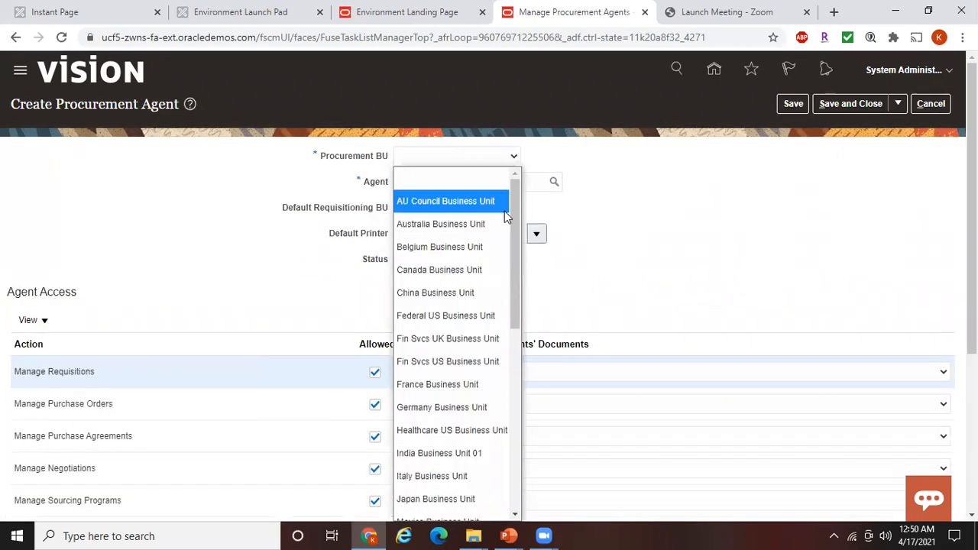
{"action": "left_click_drag", "start_coordinate": [514, 227], "coordinate": [515, 358]}
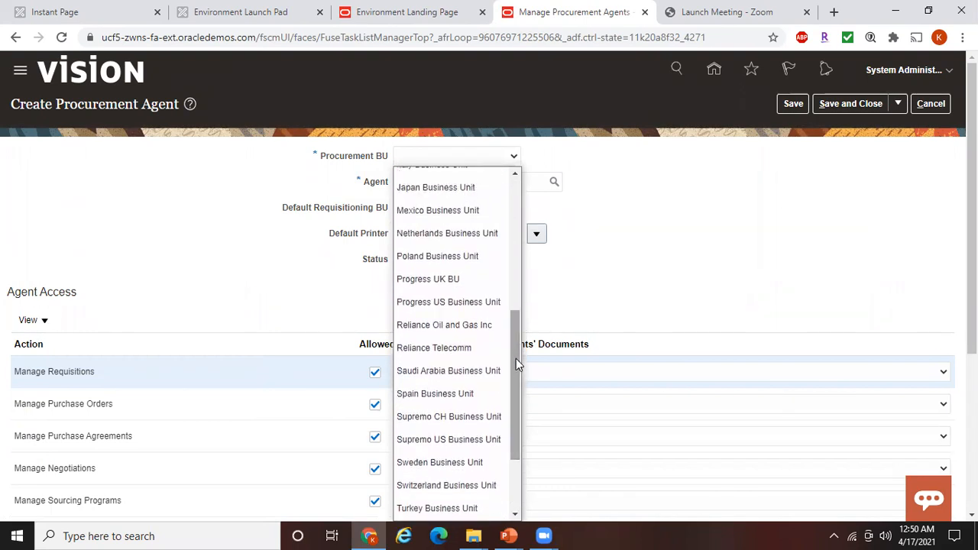
{"action": "left_click", "coordinate": [474, 349]}
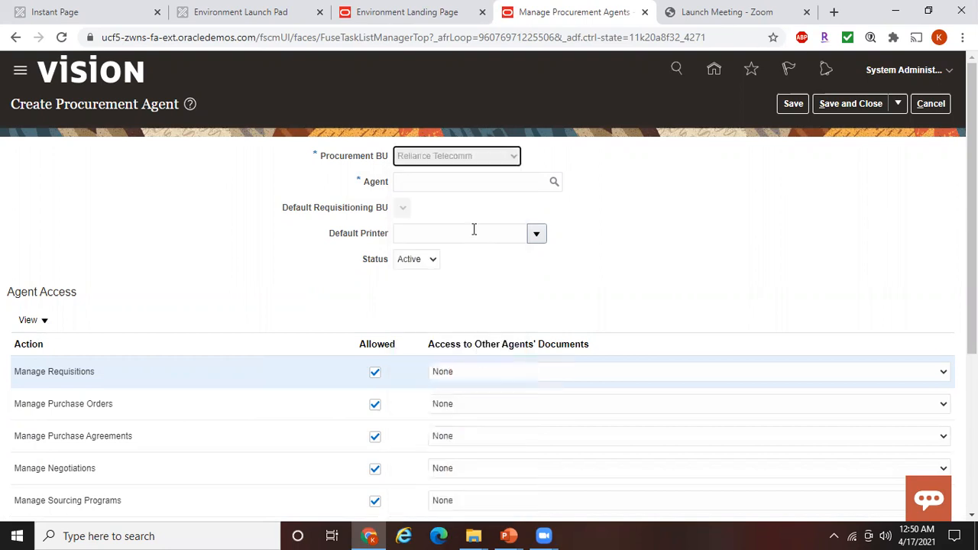
Select the administrator's employee record as the agent through an e-mail search
{"action": "left_click", "coordinate": [427, 182]}
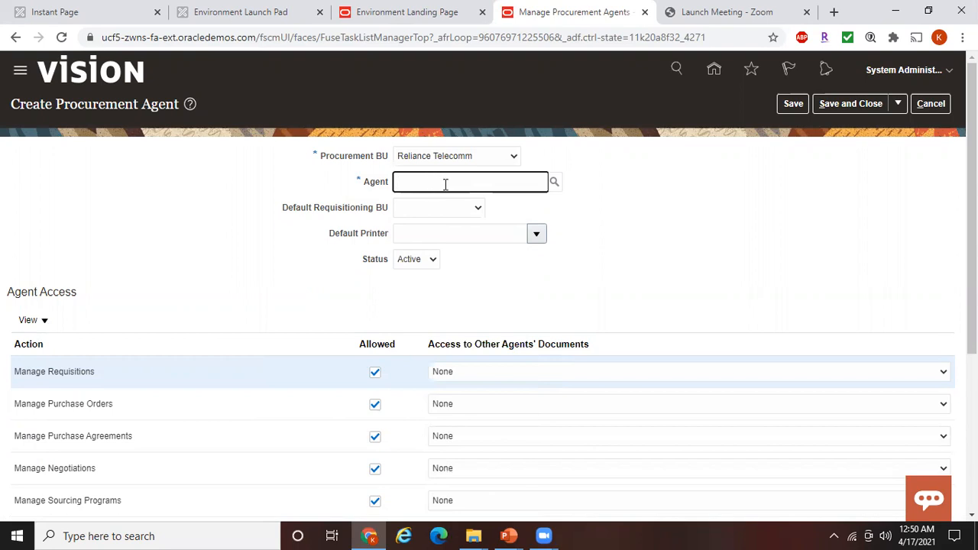
{"action": "type", "text": "Casey"}
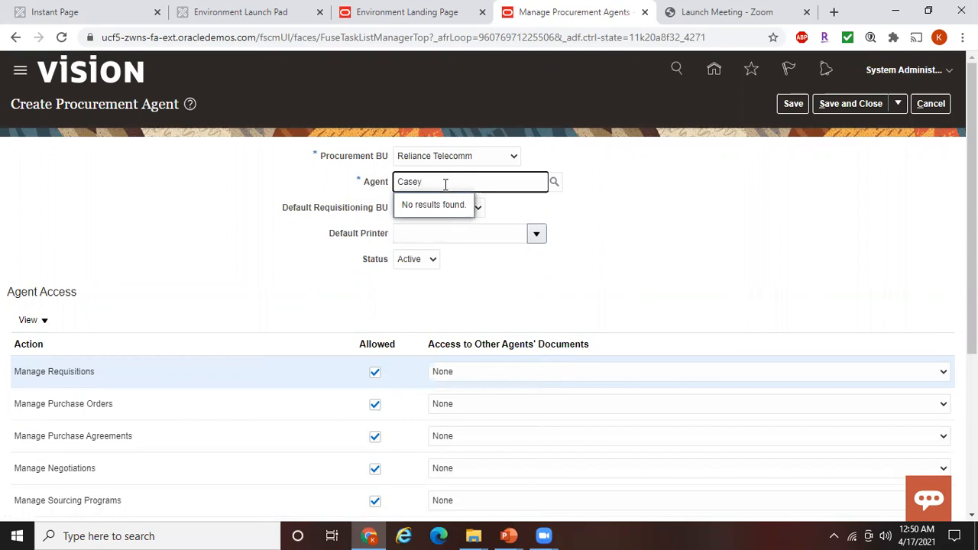
{"action": "left_click", "coordinate": [554, 184]}
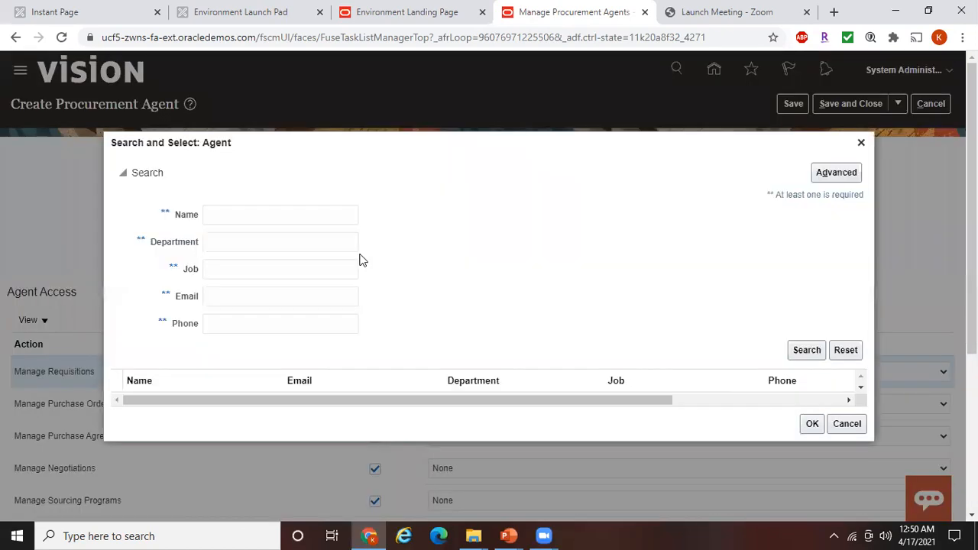
{"action": "left_click", "coordinate": [252, 299]}
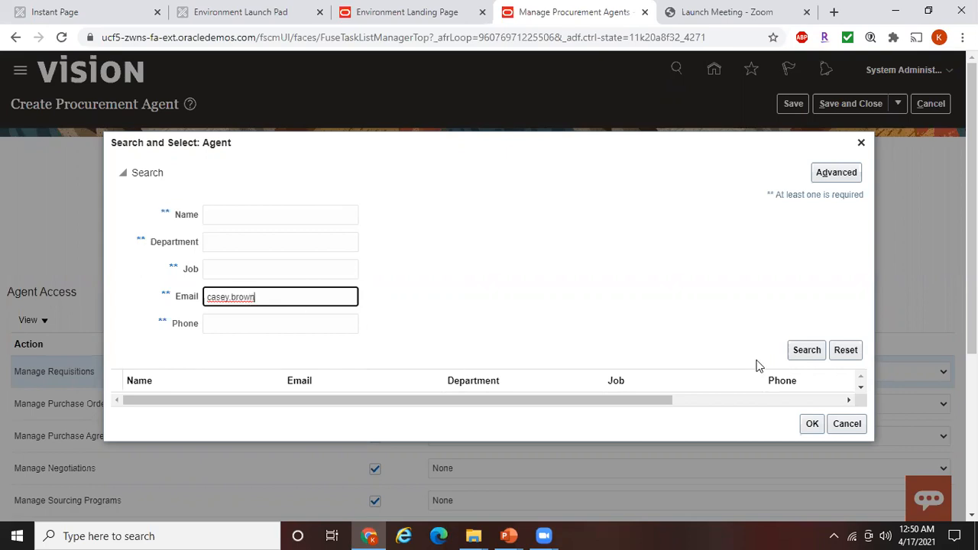
{"action": "left_click", "coordinate": [802, 356]}
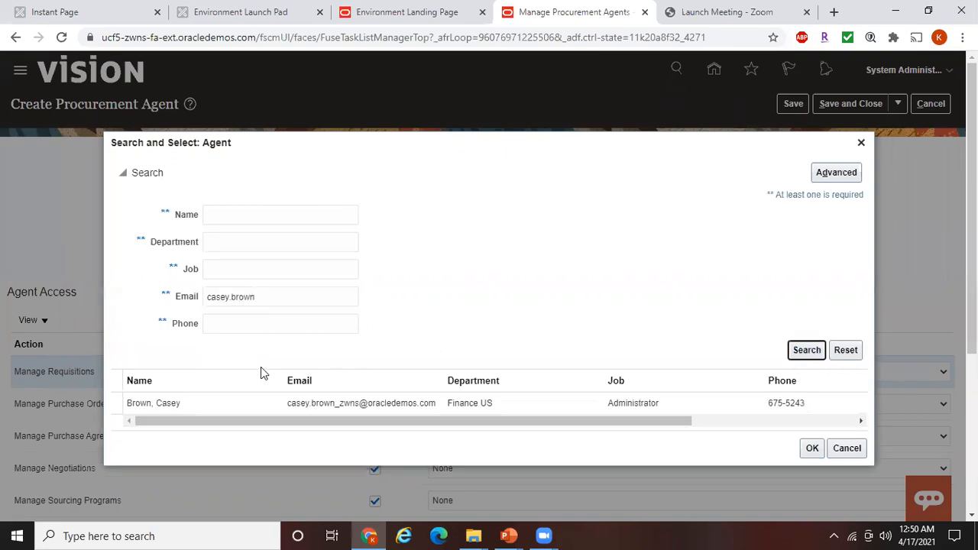
{"action": "left_click", "coordinate": [213, 395]}
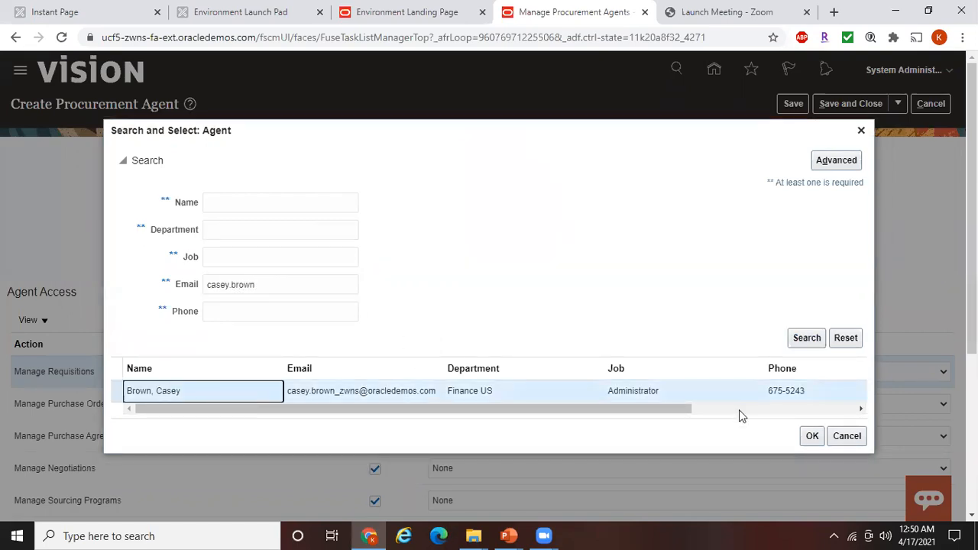
{"action": "left_click", "coordinate": [812, 436]}
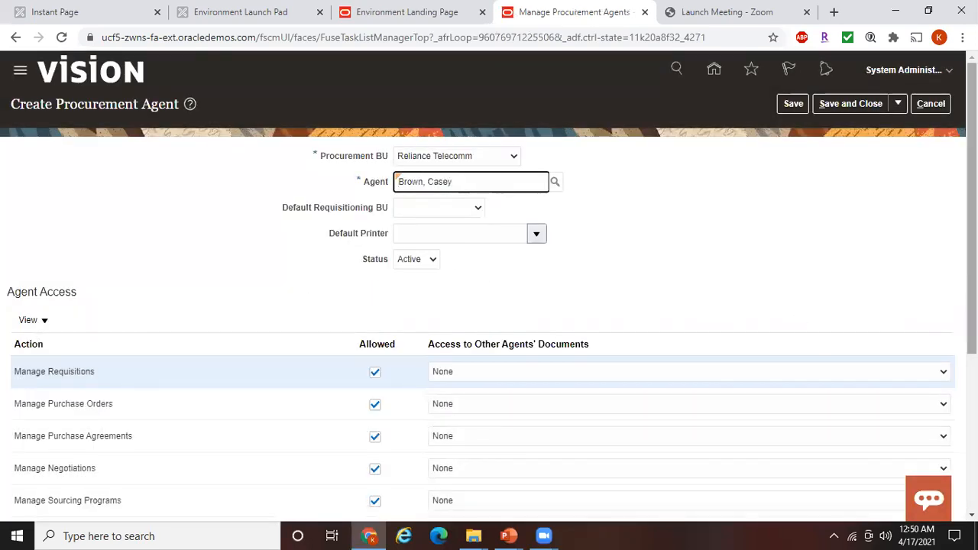
{"action": "scroll", "coordinate": [489, 286], "scroll_direction": "down", "scroll_amount": 3}
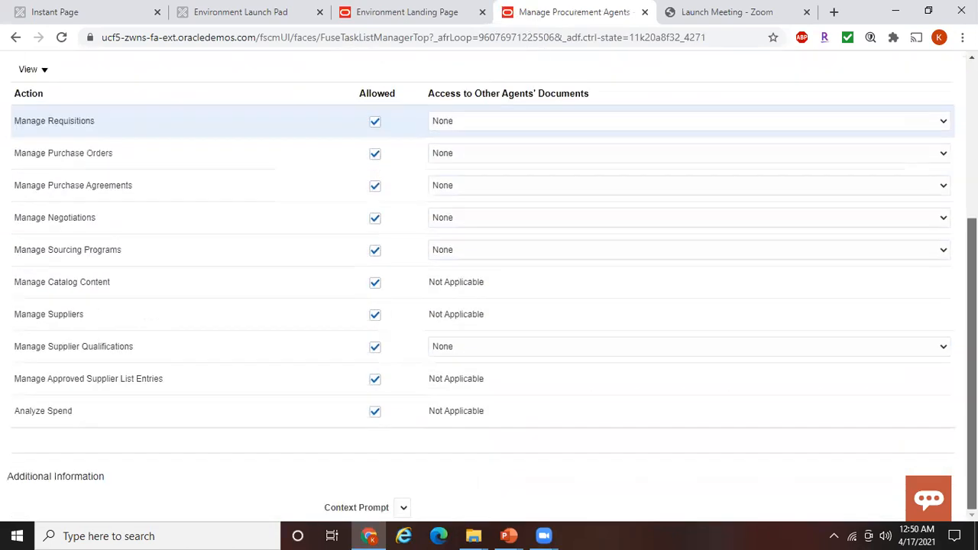
{"action": "scroll", "coordinate": [489, 286], "scroll_direction": "up", "scroll_amount": 3}
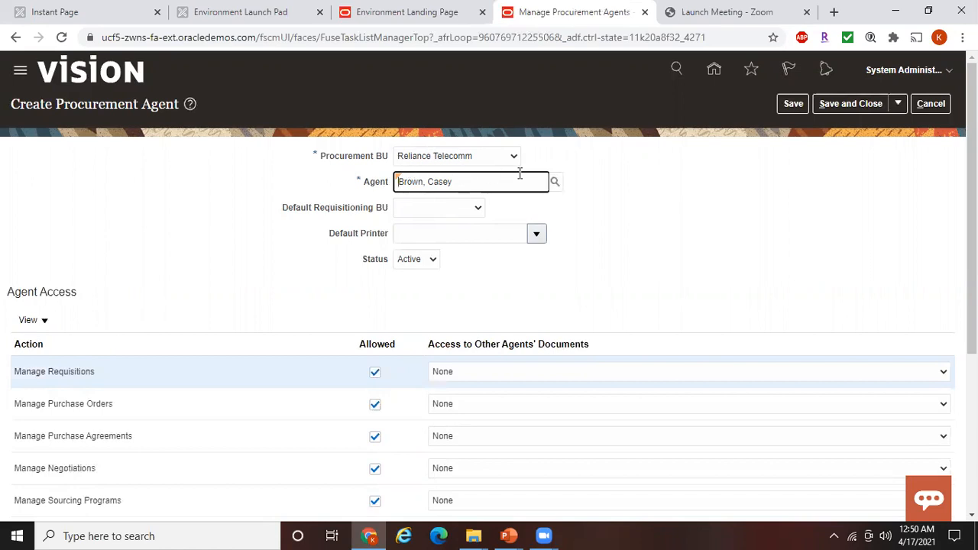
{"action": "scroll", "coordinate": [489, 305], "scroll_direction": "down", "scroll_amount": 3}
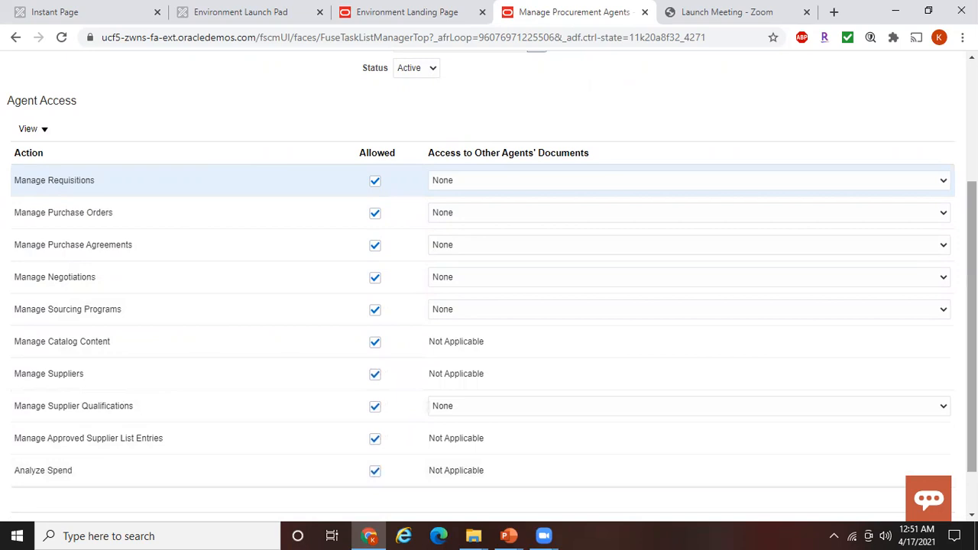
{"action": "left_click_drag", "start_coordinate": [971, 321], "coordinate": [971, 202]}
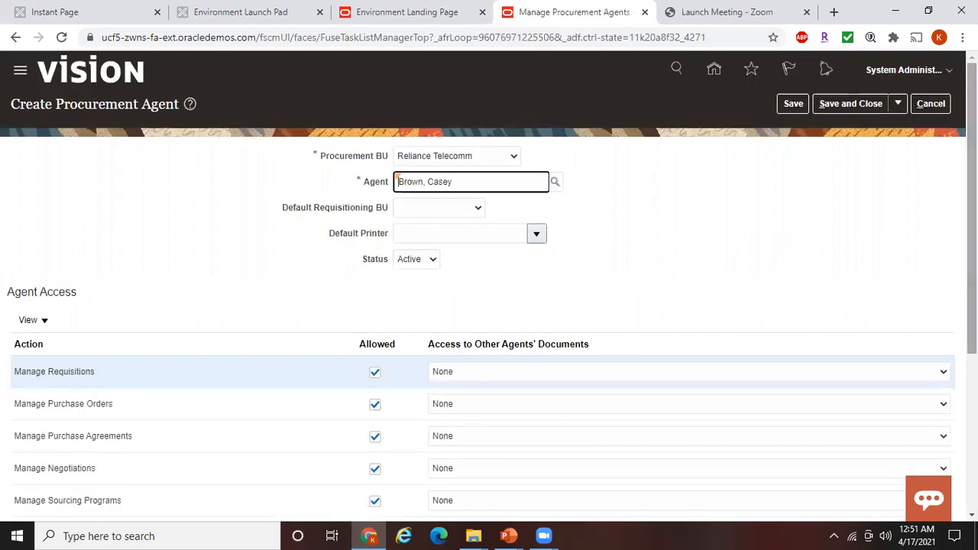
{"action": "left_click", "coordinate": [840, 108]}
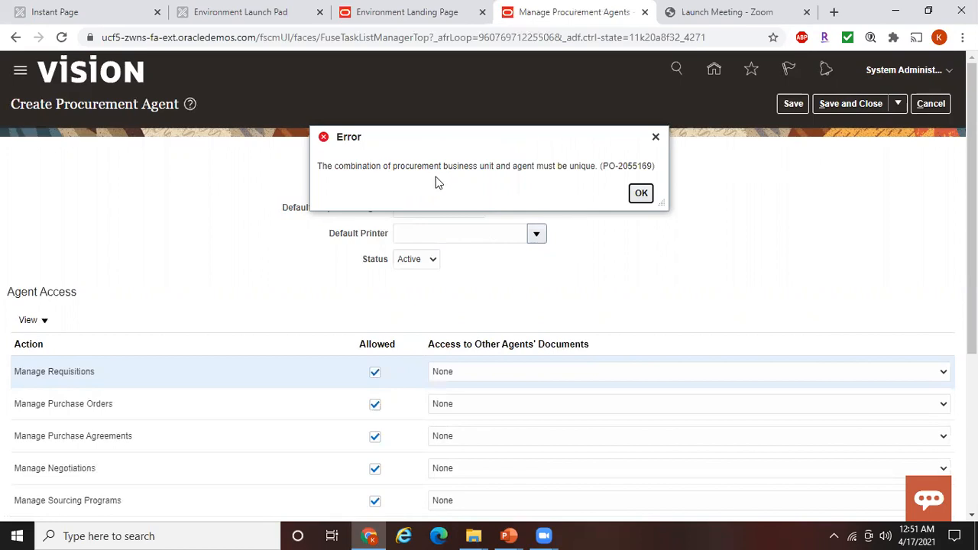
{"action": "left_click", "coordinate": [641, 194]}
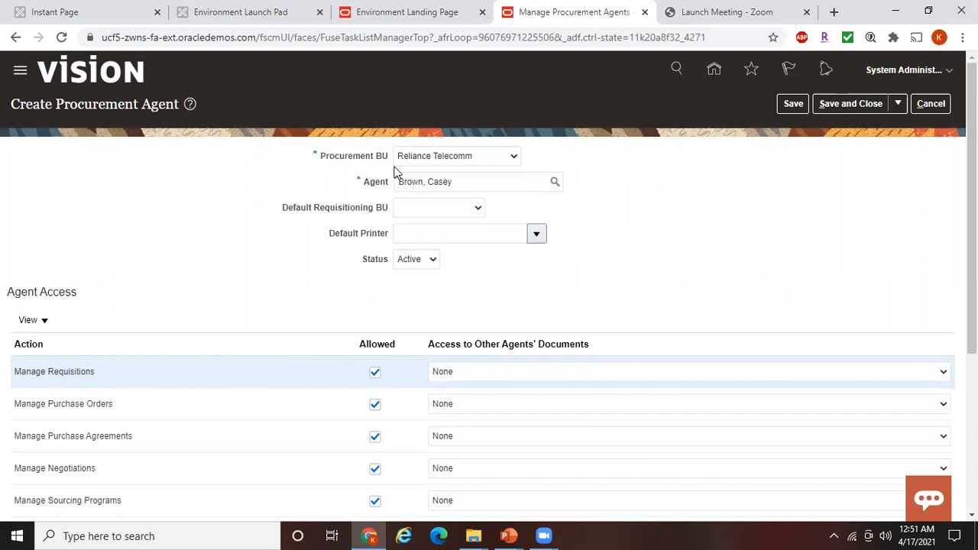
{"action": "mouse_move", "coordinate": [972, 207]}
{"action": "left_mouse_down"}
{"action": "mouse_move", "coordinate": [971, 363]}
{"action": "mouse_move", "coordinate": [971, 208]}
{"action": "left_mouse_up"}
Check the prerequisites slide, then cancel out of the procurement agent task
{"action": "mouse_move", "coordinate": [508, 536]}
{"action": "left_click", "coordinate": [582, 468]}
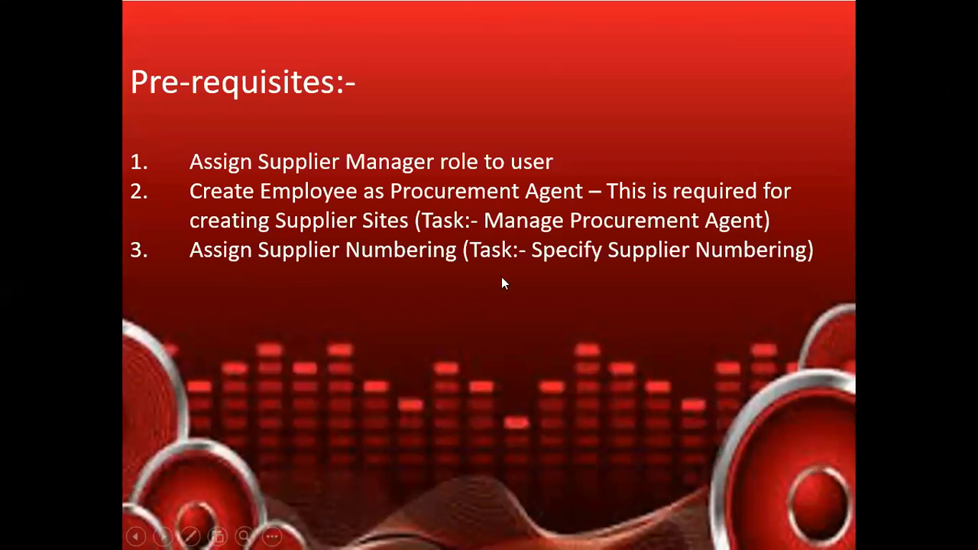
{"action": "key", "text": "alt+Tab"}
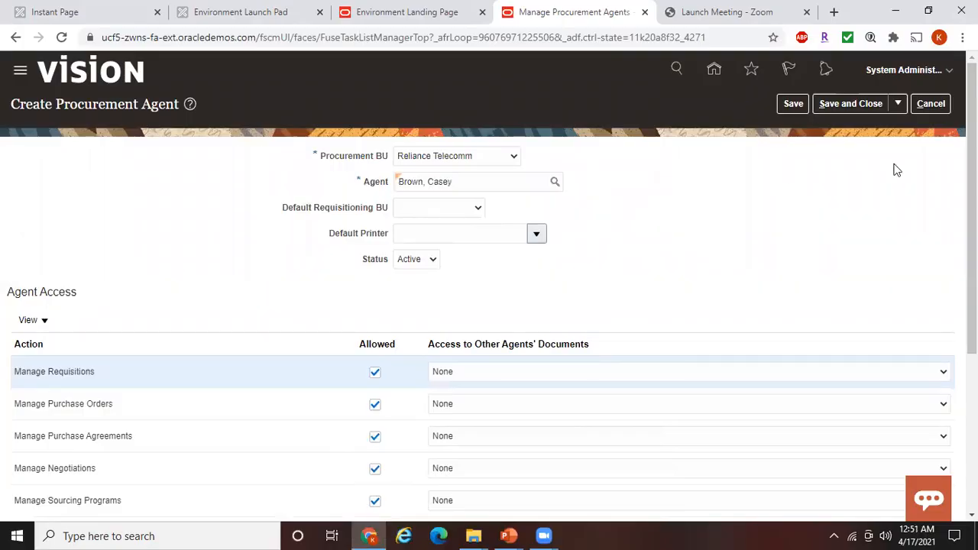
{"action": "left_click", "coordinate": [929, 105]}
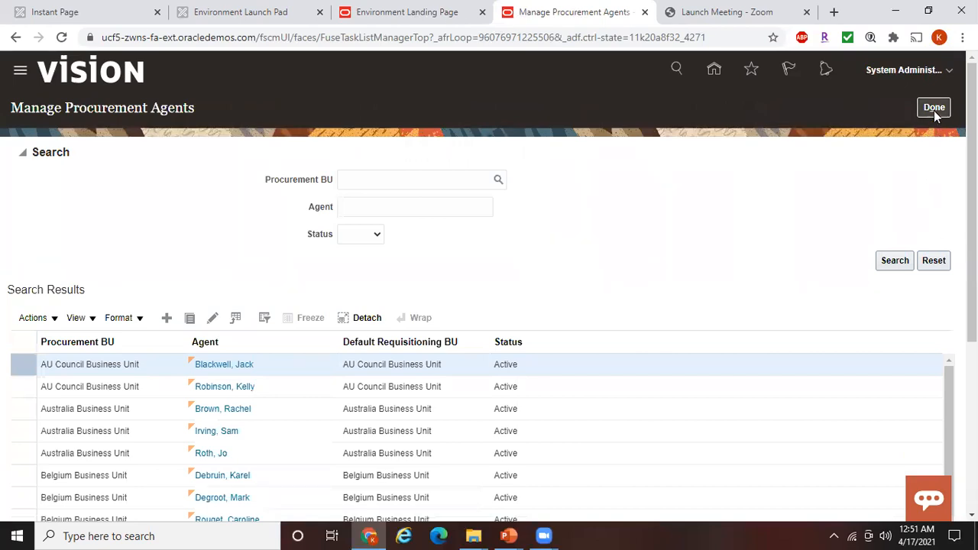
{"action": "left_click", "coordinate": [934, 108]}
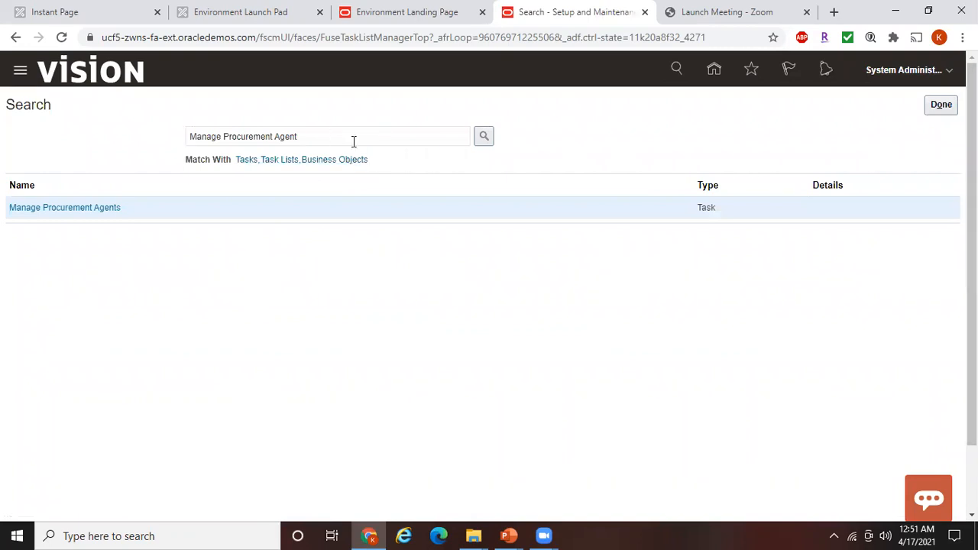
Search the setup tasks for 'Specify supplier numbering'
{"action": "left_click_drag", "start_coordinate": [353, 142], "coordinate": [2, 102]}
{"action": "type", "text": "Manage"}
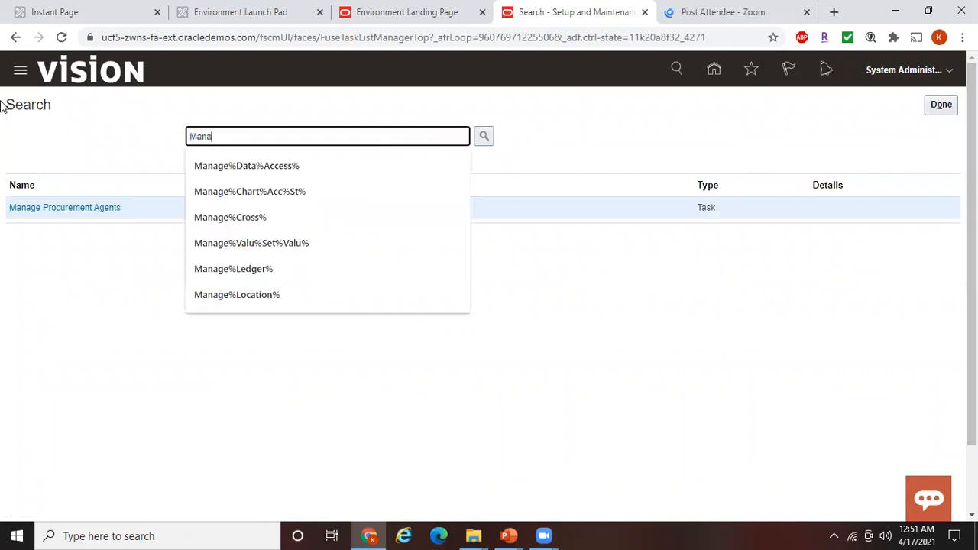
{"action": "type", "text": " S"}
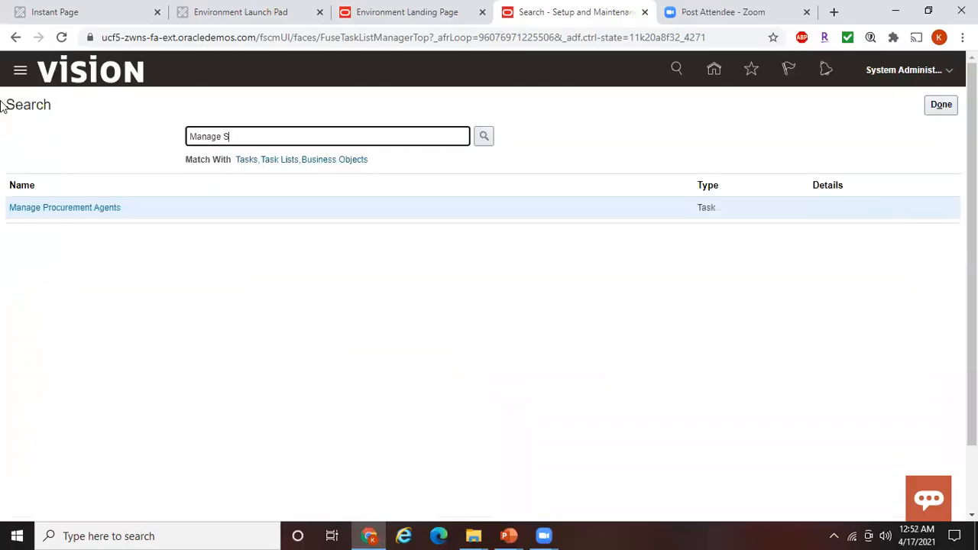
{"action": "key", "text": "BackSpace"}
{"action": "key", "text": "BackSpace"}
{"action": "key", "text": "BackSpace"}
{"action": "key", "text": "BackSpace"}
{"action": "key", "text": "BackSpace"}
{"action": "key", "text": "BackSpace"}
{"action": "key", "text": "BackSpace"}
{"action": "key", "text": "BackSpace"}
{"action": "type", "text": "Specify supplier numbering"}
{"action": "key", "text": "Return"}
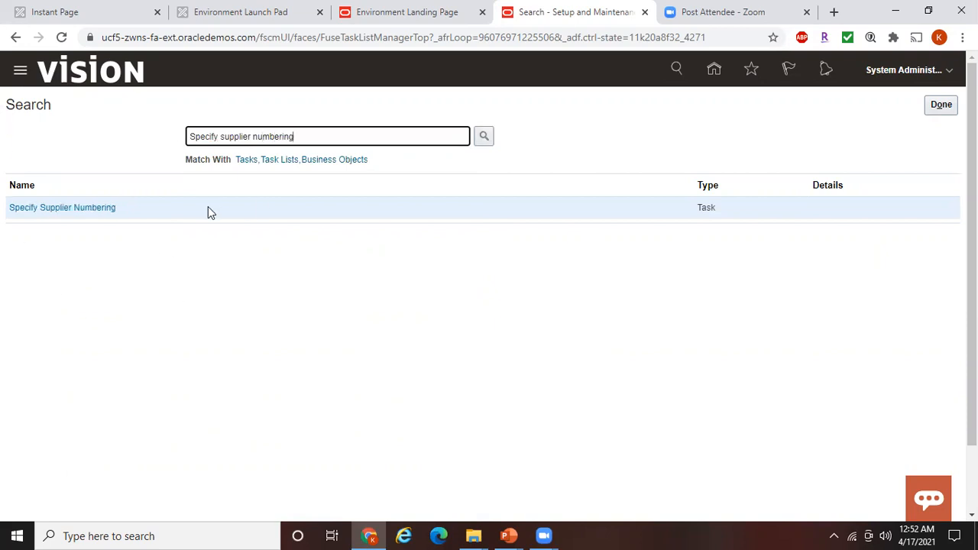
Confirm Next Supplier Number is 1401, cancel without changes, and advance the slide to Steps
{"action": "left_click", "coordinate": [105, 207]}
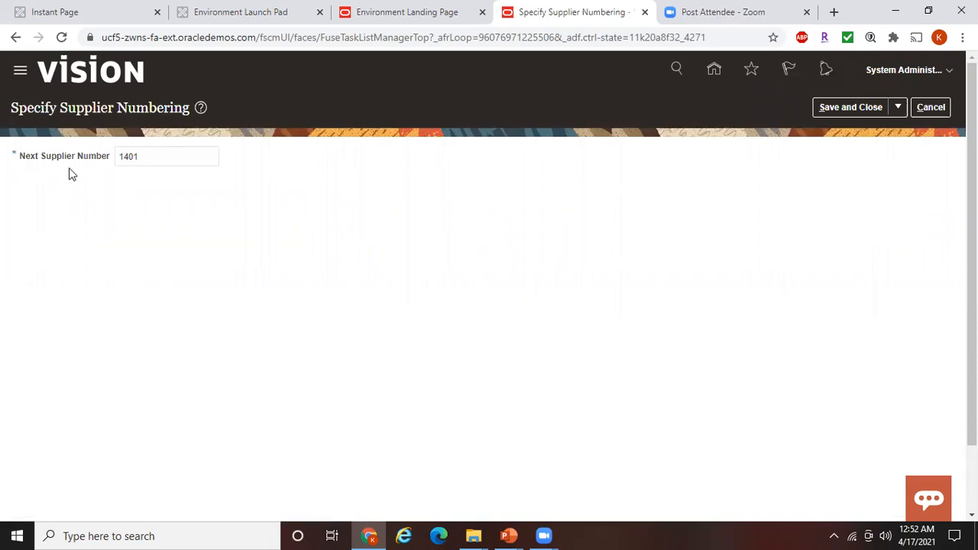
{"action": "left_click", "coordinate": [934, 110]}
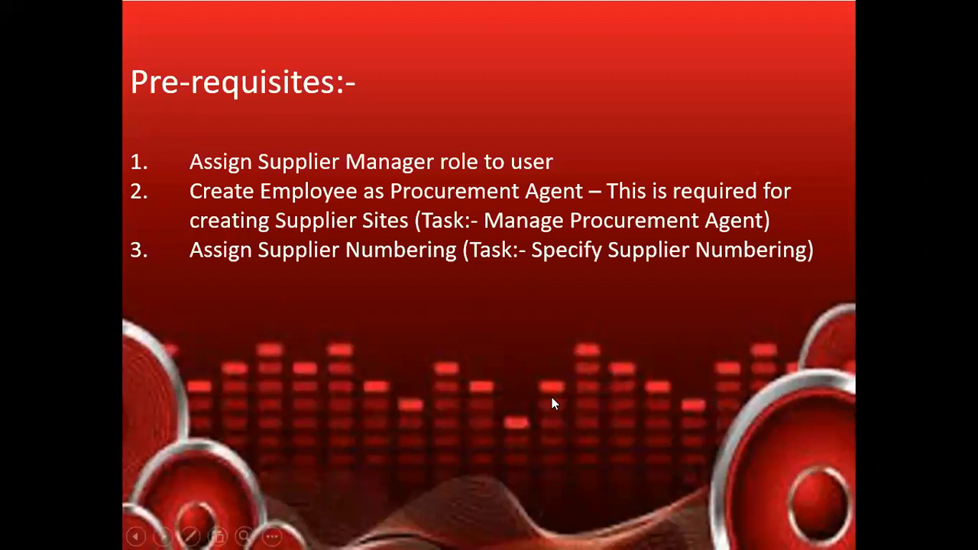
{"action": "left_click", "coordinate": [552, 398]}
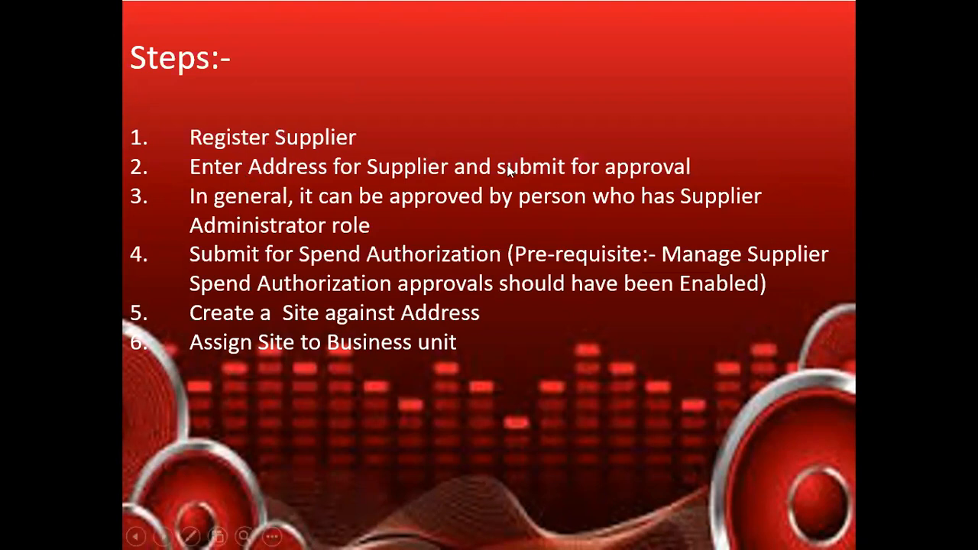
Leave the slideshow and return to the Oracle home page showing the Procurement app tiles
{"action": "key", "text": "alt+Tab"}
{"action": "left_click", "coordinate": [942, 106]}
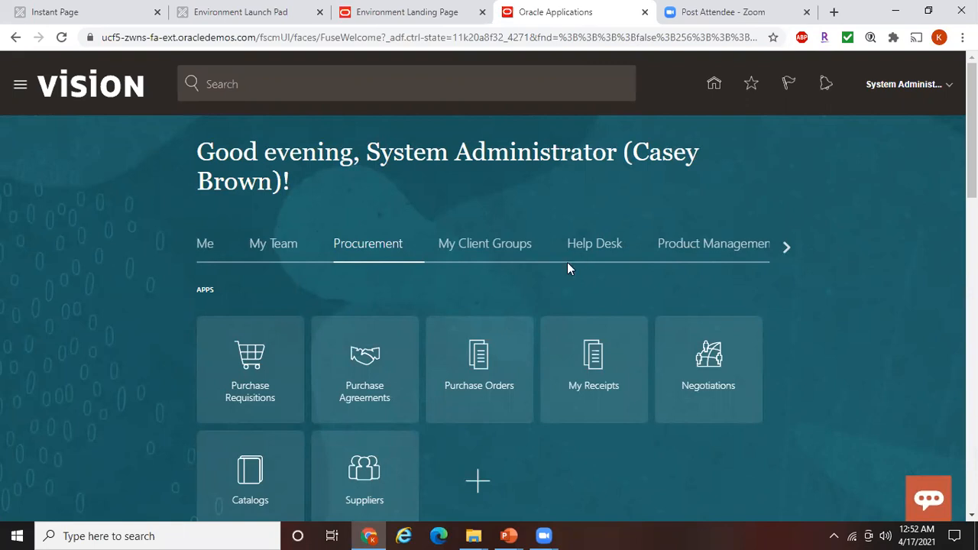
{"action": "scroll", "coordinate": [489, 285], "scroll_direction": "down", "scroll_amount": 2}
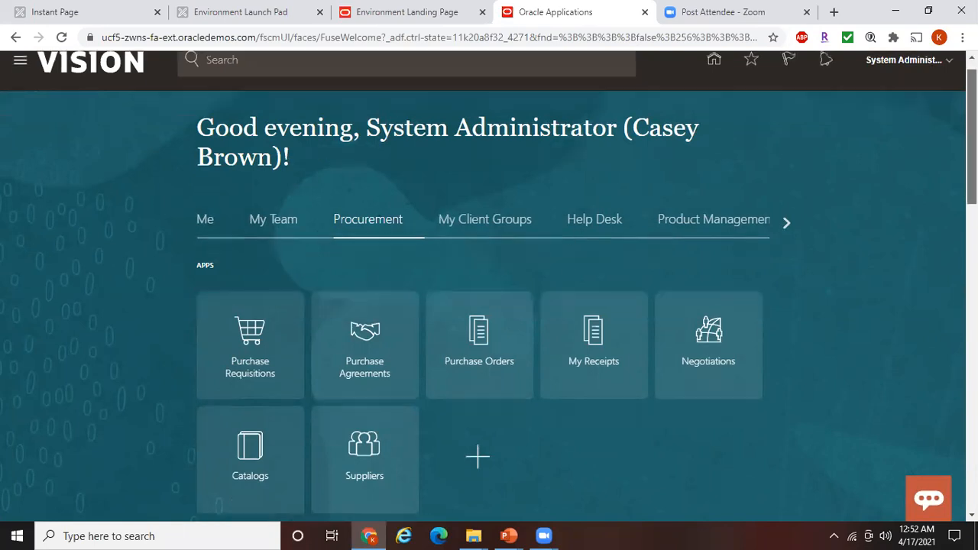
{"action": "left_click_drag", "start_coordinate": [971, 160], "coordinate": [971, 157]}
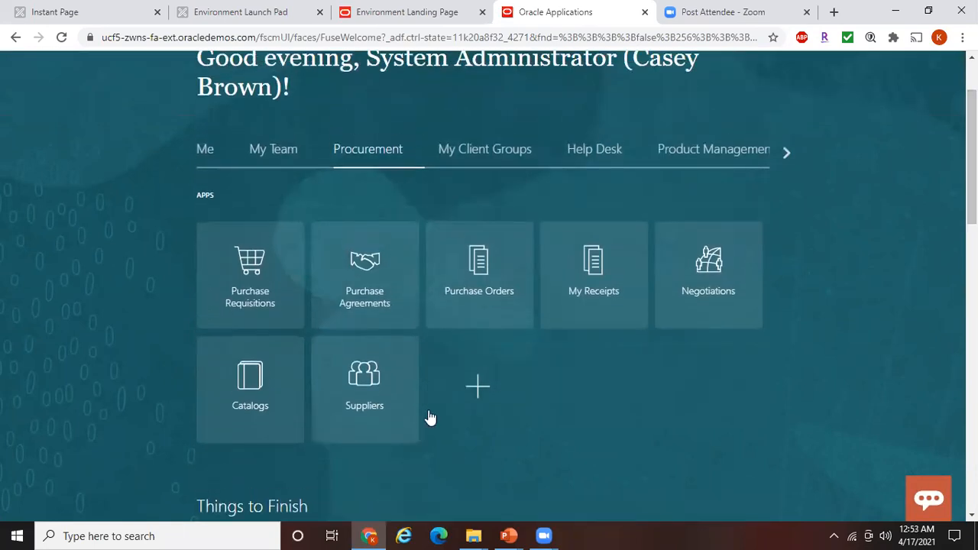
Open the Register Supplier form from the Suppliers work area
{"action": "left_click", "coordinate": [371, 381]}
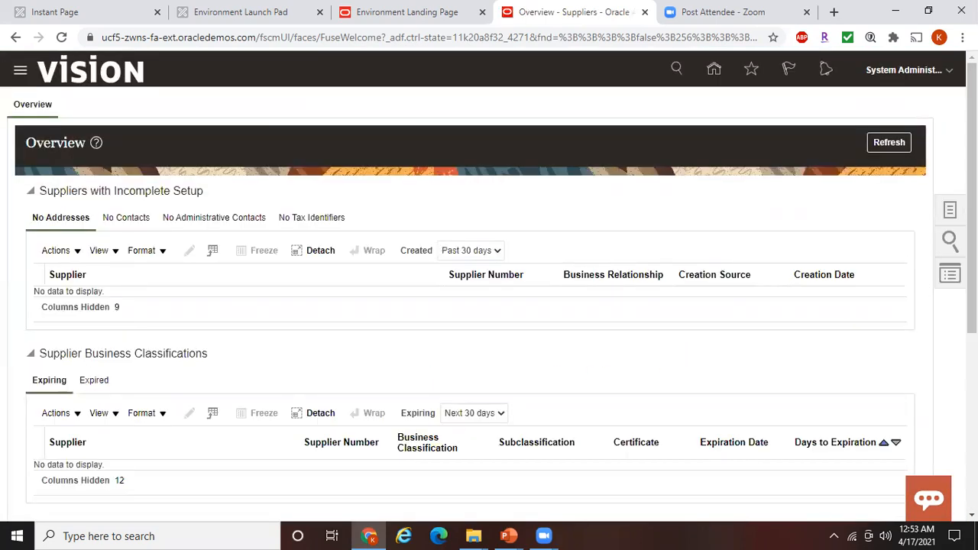
{"action": "left_click", "coordinate": [950, 213]}
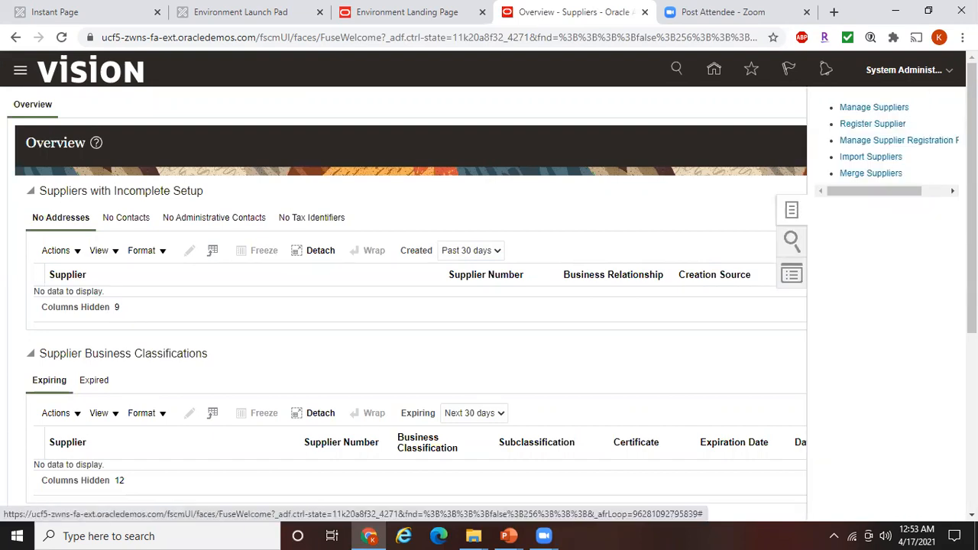
{"action": "left_click", "coordinate": [875, 123]}
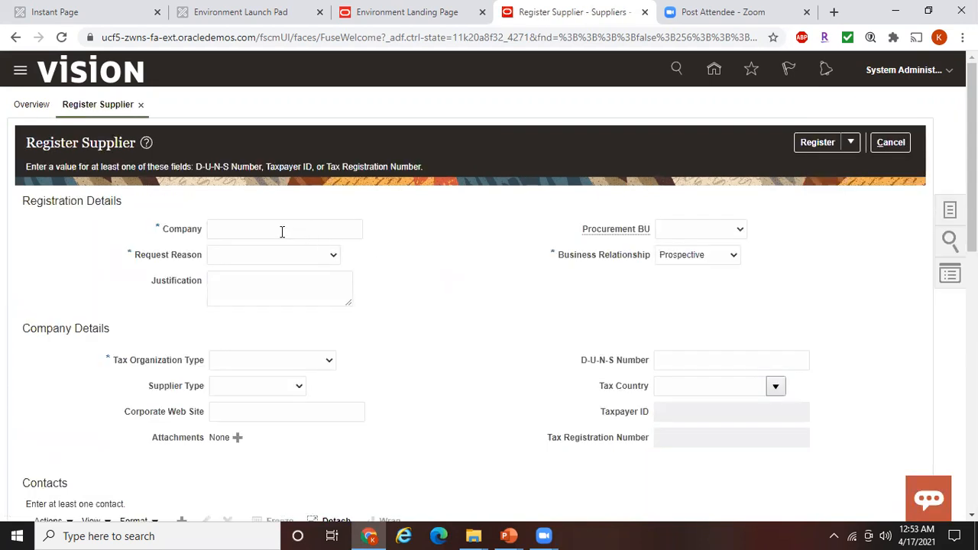
Enter company 'ABC Limited', request reason New Supply Source and business relationship Spend Authorized
{"action": "left_click", "coordinate": [282, 231]}
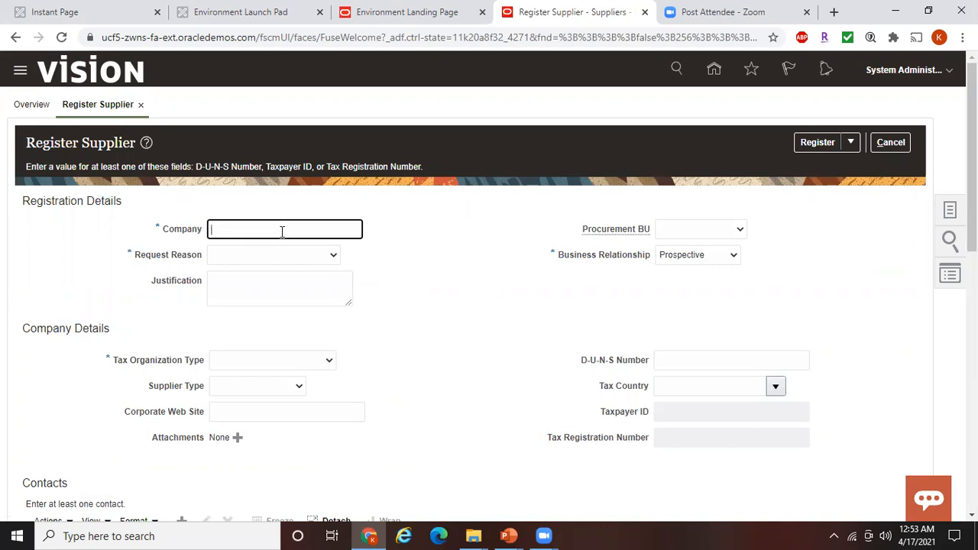
{"action": "type", "text": "ABC Limited"}
{"action": "left_click", "coordinate": [449, 254]}
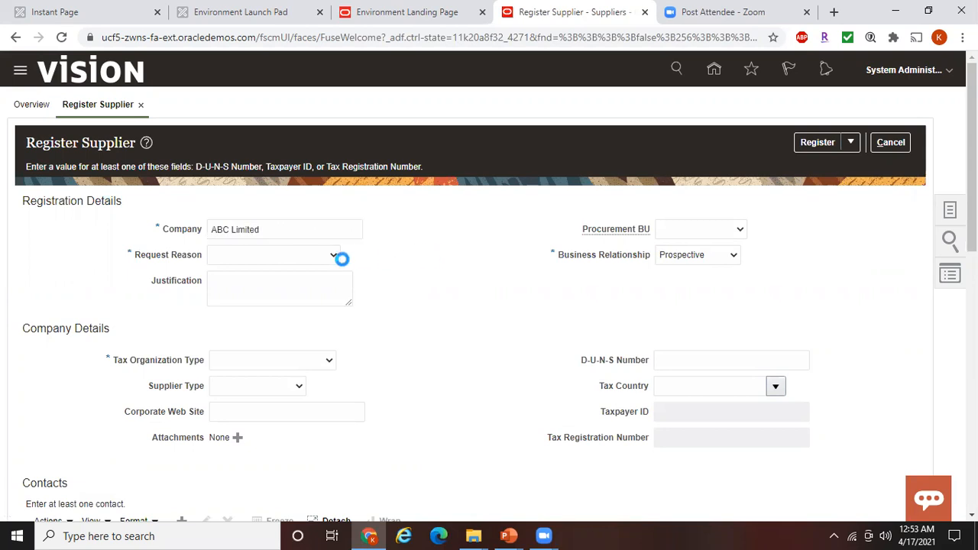
{"action": "left_click", "coordinate": [259, 260]}
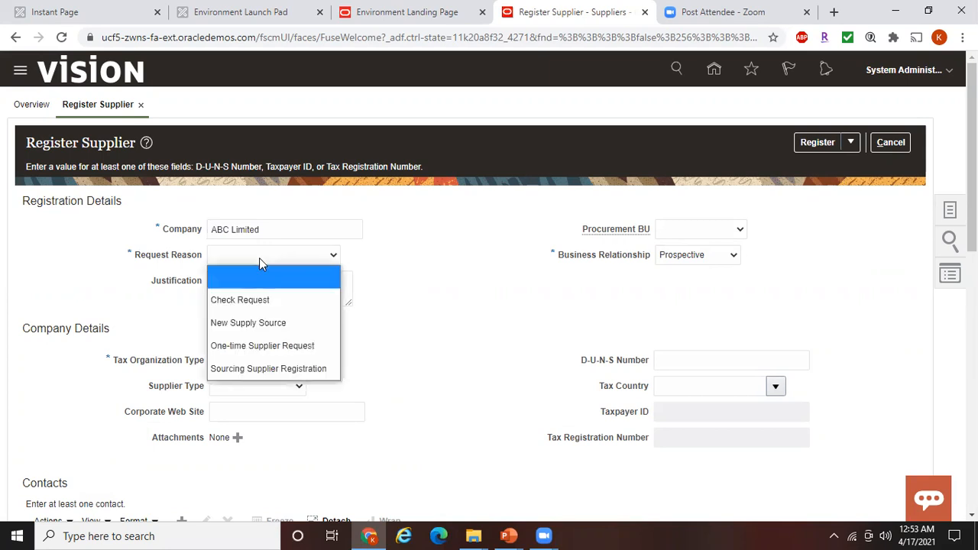
{"action": "left_click", "coordinate": [275, 322]}
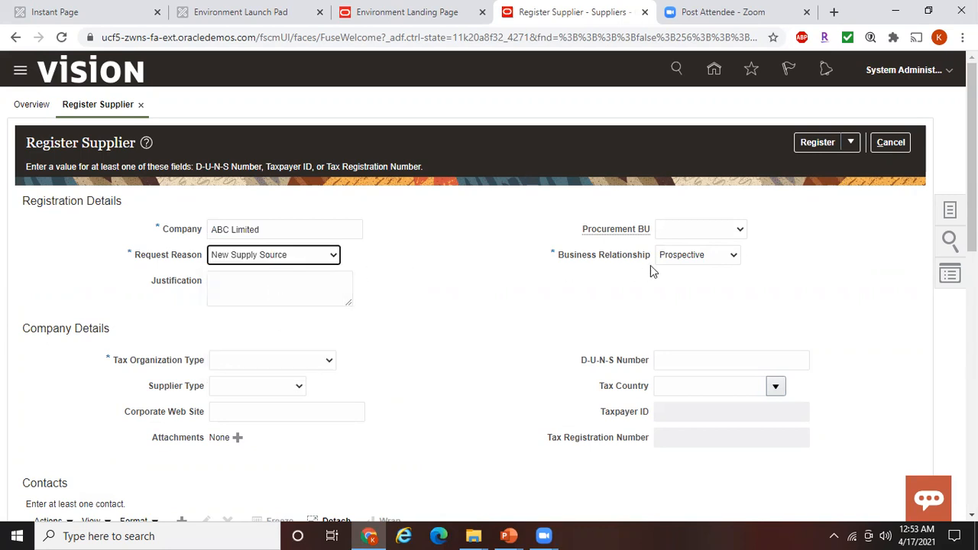
{"action": "left_click", "coordinate": [688, 260]}
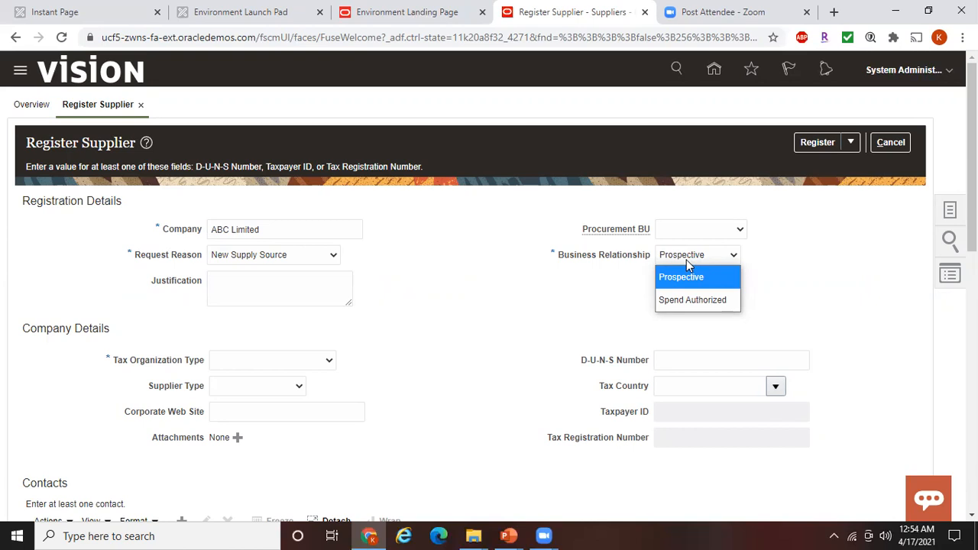
{"action": "left_click", "coordinate": [695, 301]}
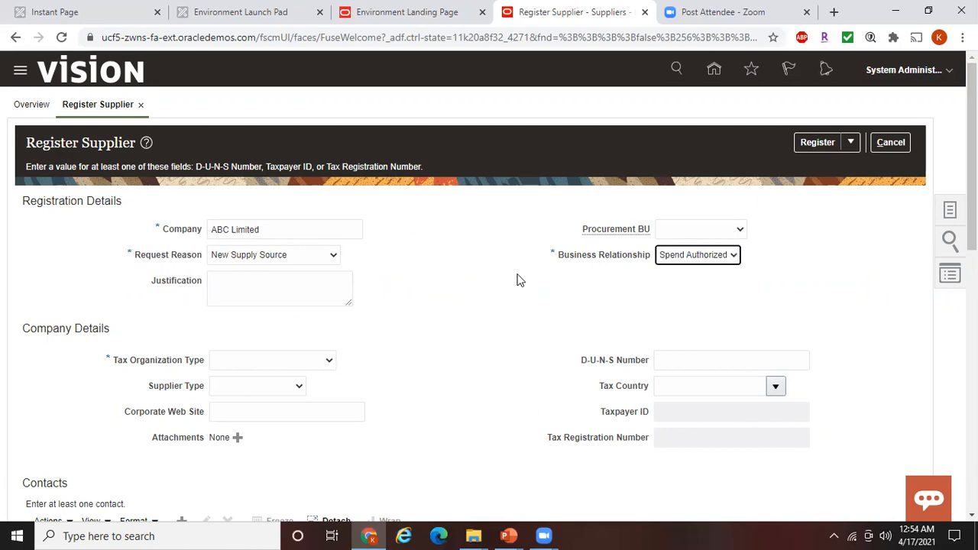
{"action": "left_click", "coordinate": [801, 245]}
Set tax organization type to Corporation and supplier type to Supplier
{"action": "scroll", "coordinate": [534, 229], "scroll_direction": "down", "scroll_amount": 1}
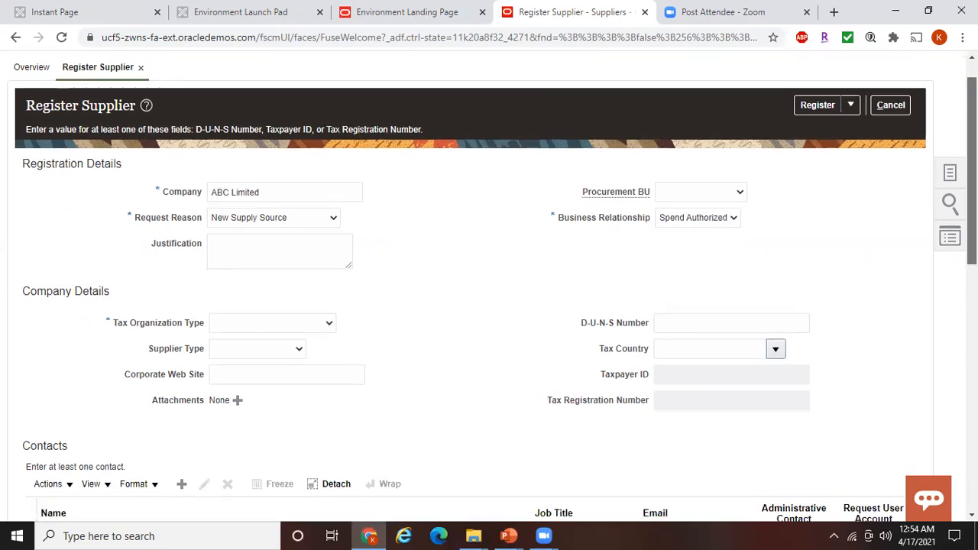
{"action": "left_click", "coordinate": [239, 306]}
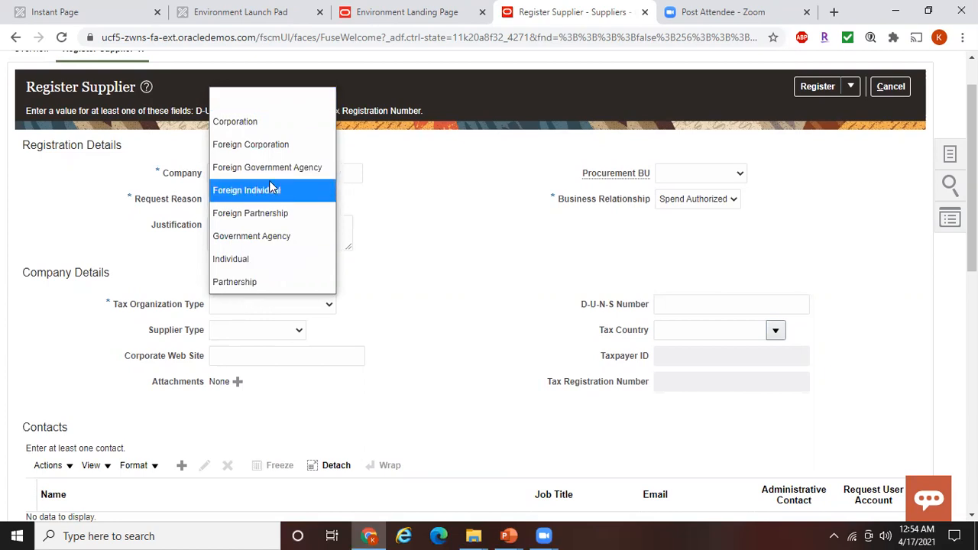
{"action": "left_click", "coordinate": [249, 129]}
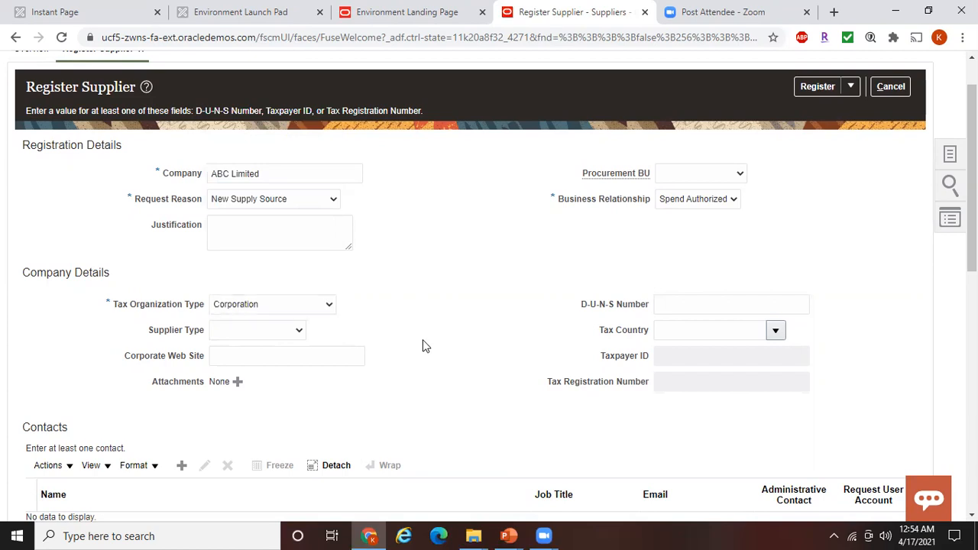
{"action": "left_click", "coordinate": [294, 332]}
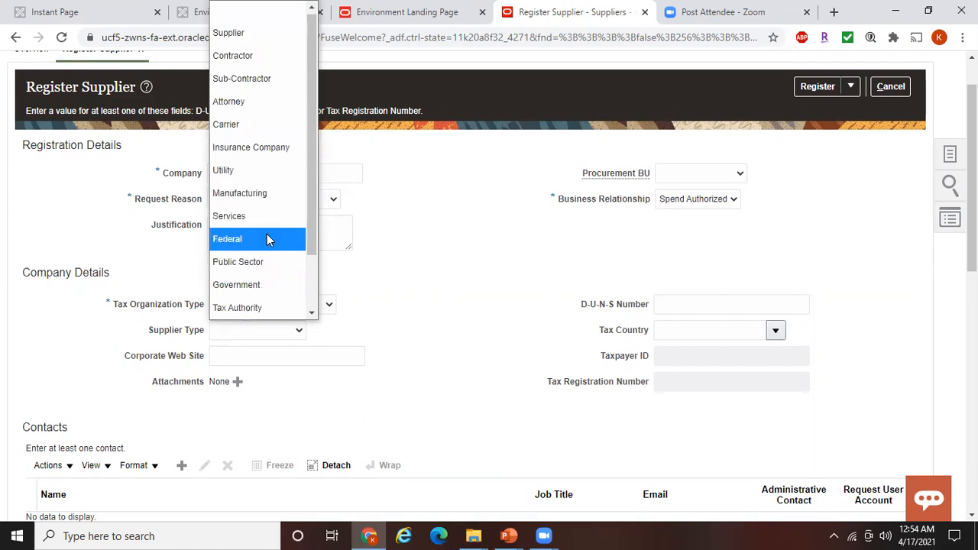
{"action": "left_click", "coordinate": [250, 32]}
{"action": "left_click", "coordinate": [446, 349]}
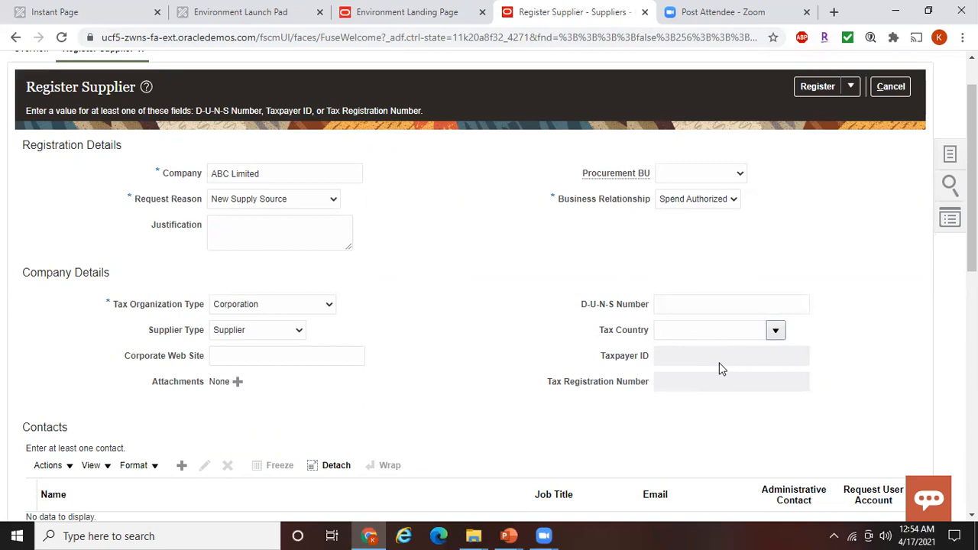
Choose United States (code US) as the tax country
{"action": "left_click", "coordinate": [775, 330]}
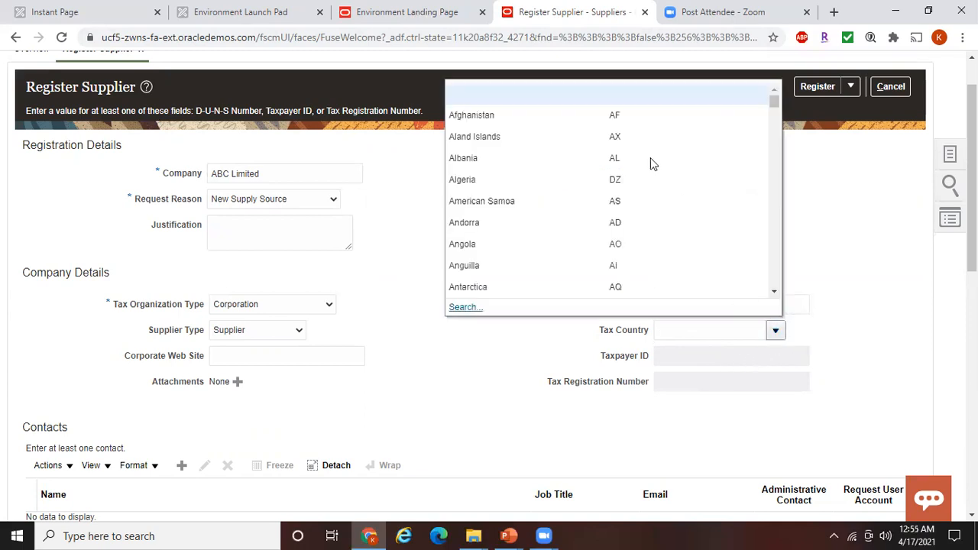
{"action": "left_click", "coordinate": [468, 306]}
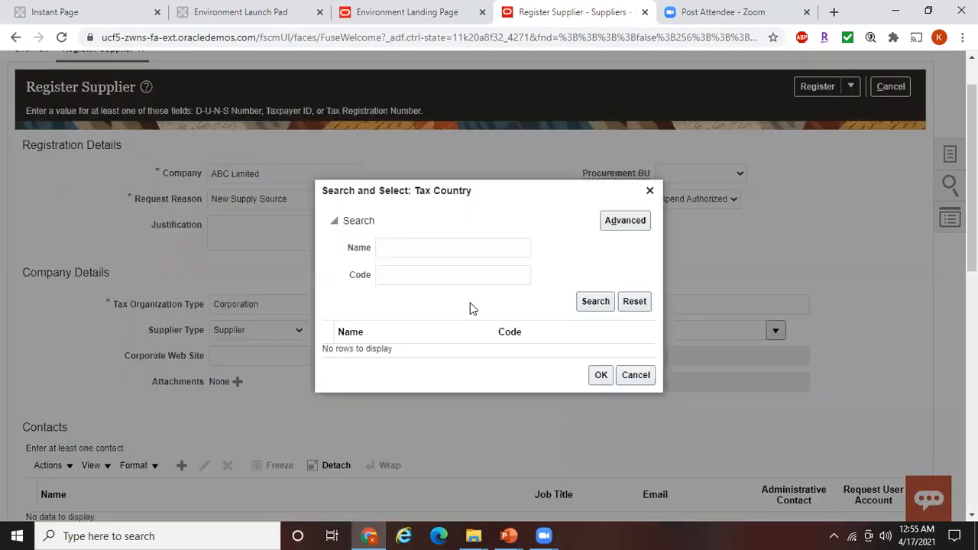
{"action": "left_click", "coordinate": [414, 275]}
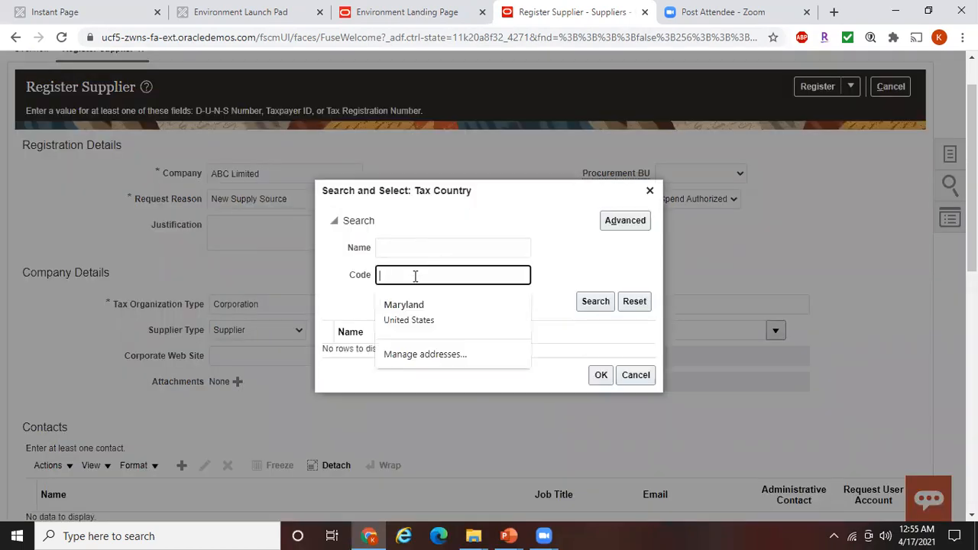
{"action": "type", "text": "US"}
{"action": "left_click", "coordinate": [588, 300]}
{"action": "left_click", "coordinate": [402, 344]}
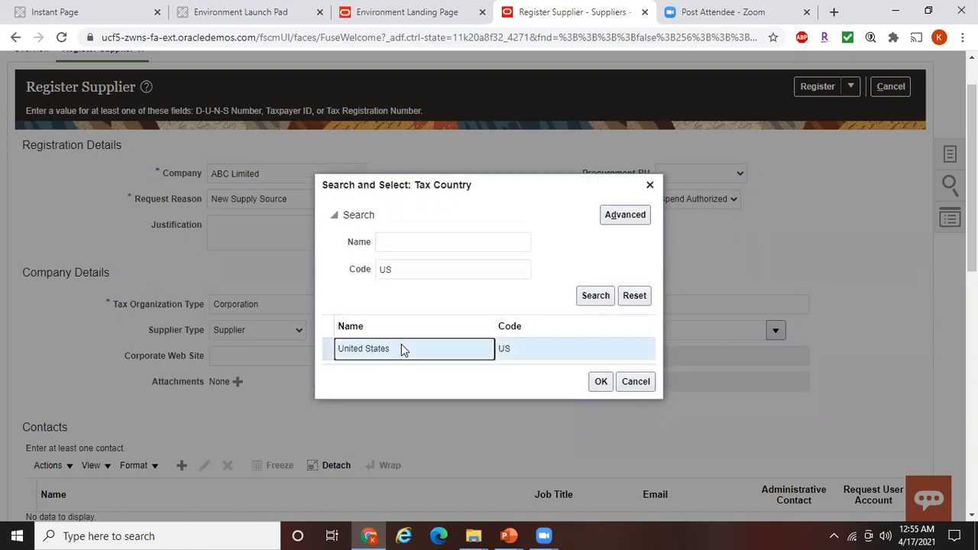
{"action": "left_click", "coordinate": [600, 382]}
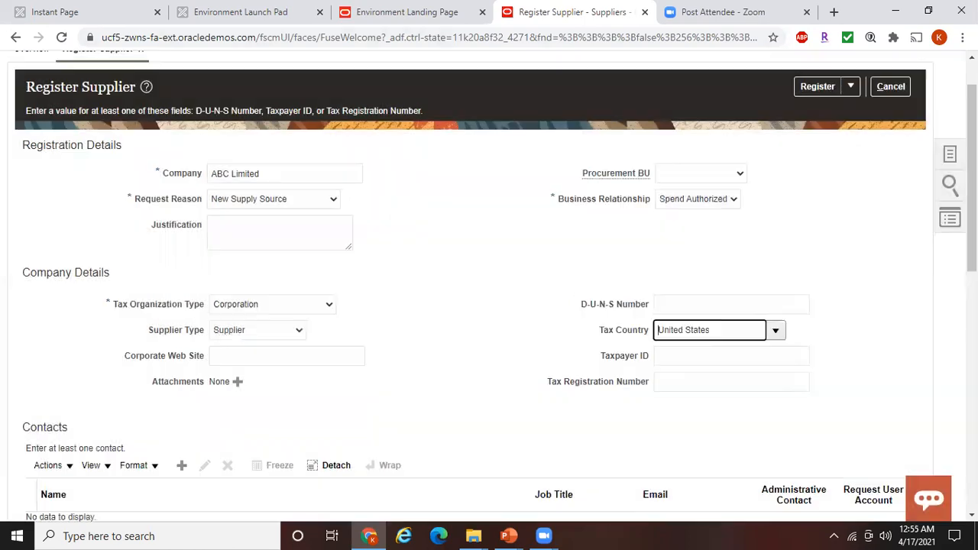
Enter Taxpayer ID 123456780
{"action": "left_click_drag", "start_coordinate": [972, 183], "coordinate": [972, 200]}
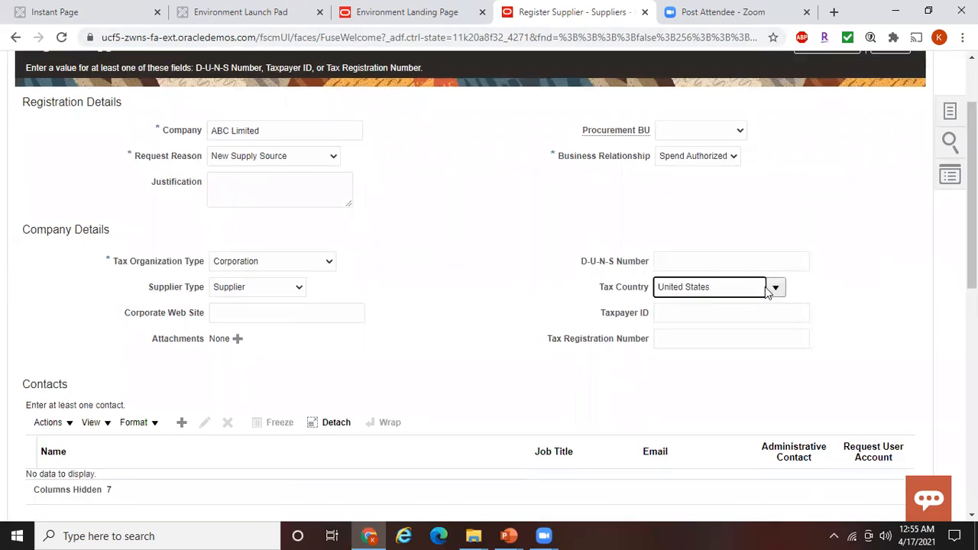
{"action": "left_click", "coordinate": [676, 313]}
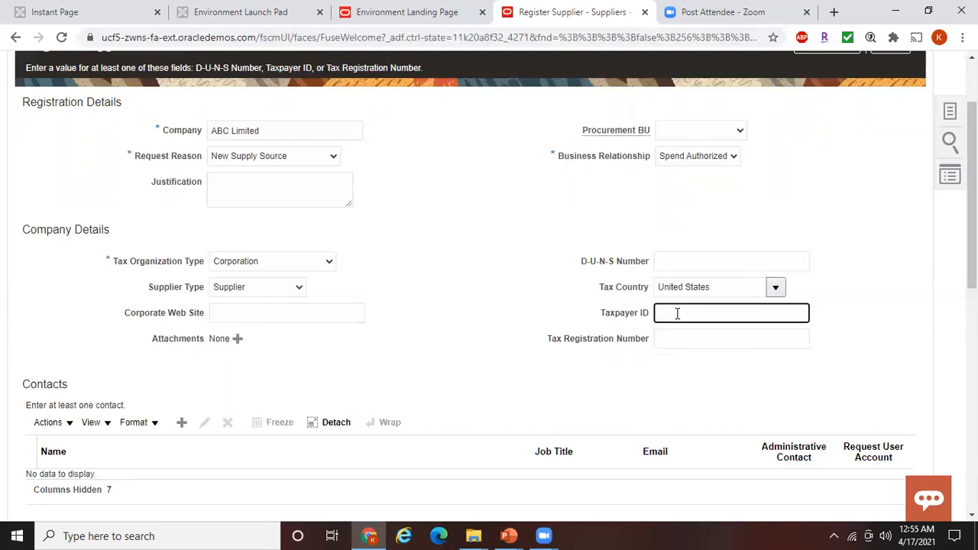
{"action": "type", "text": "123456780"}
{"action": "left_click", "coordinate": [528, 291]}
{"action": "left_click_drag", "start_coordinate": [972, 191], "coordinate": [971, 245]}
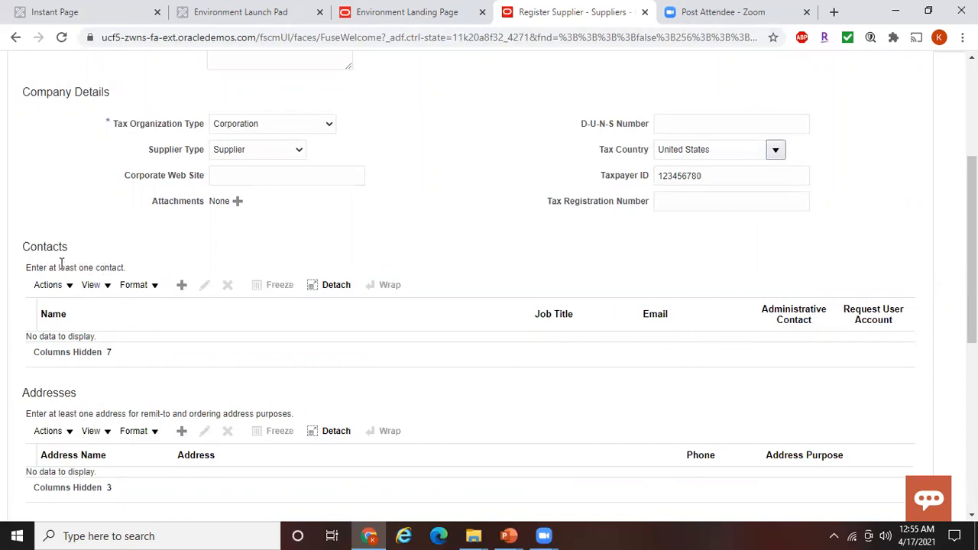
Add a new supplier contact, filling in the contact's first name, last name and e-mail
{"action": "left_click", "coordinate": [183, 286]}
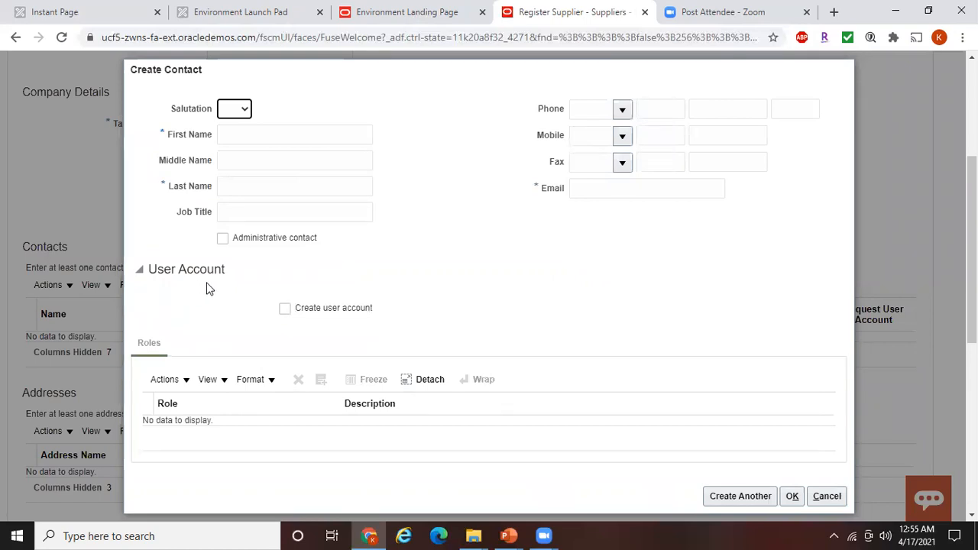
{"action": "left_click", "coordinate": [241, 137]}
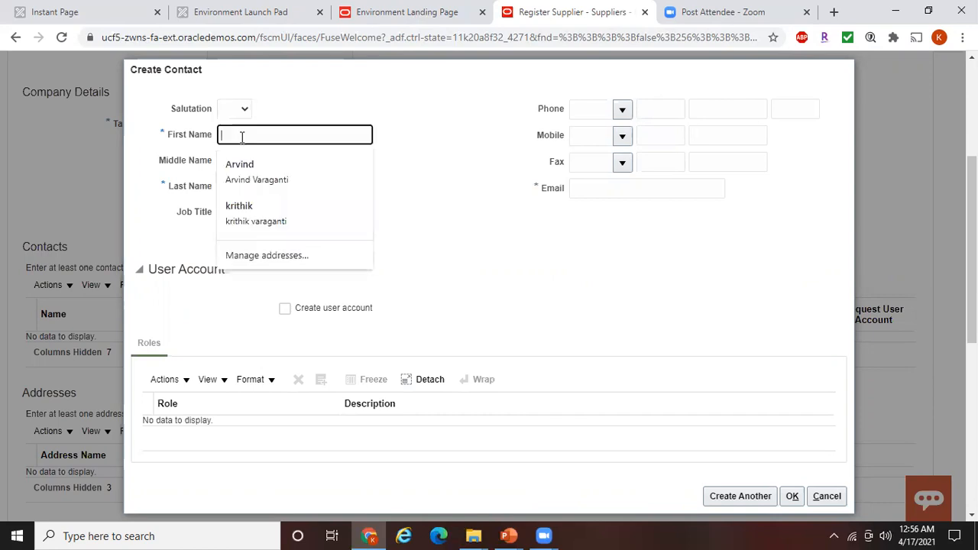
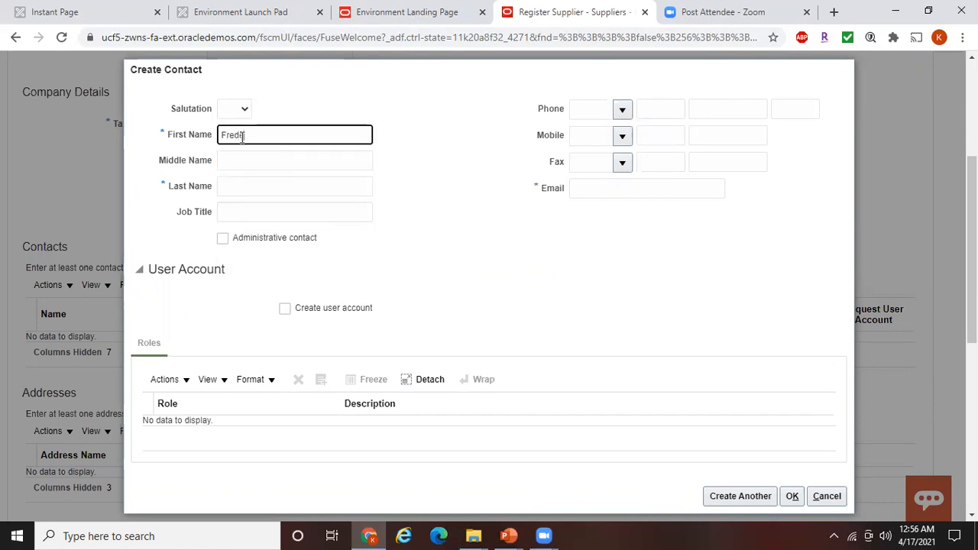
{"action": "left_click", "coordinate": [243, 184]}
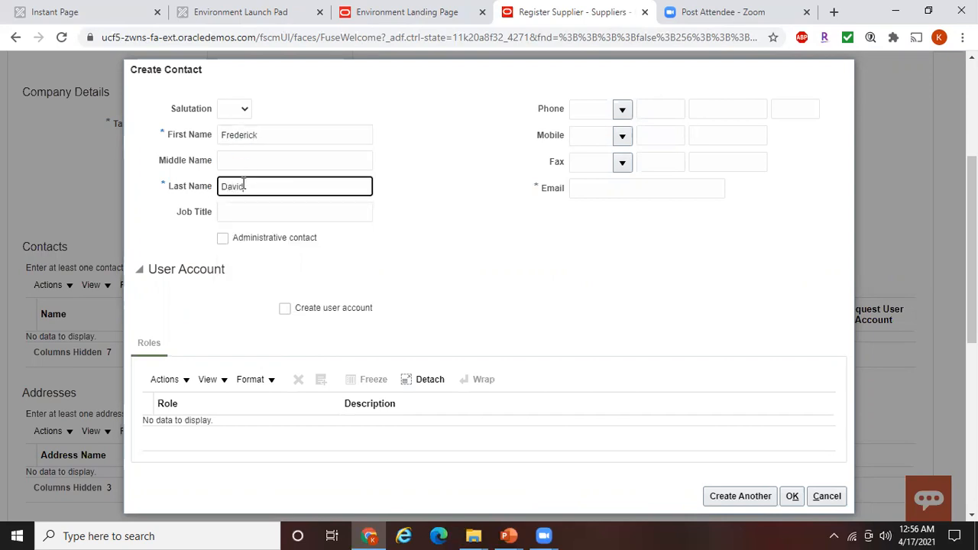
{"action": "left_click", "coordinate": [598, 190]}
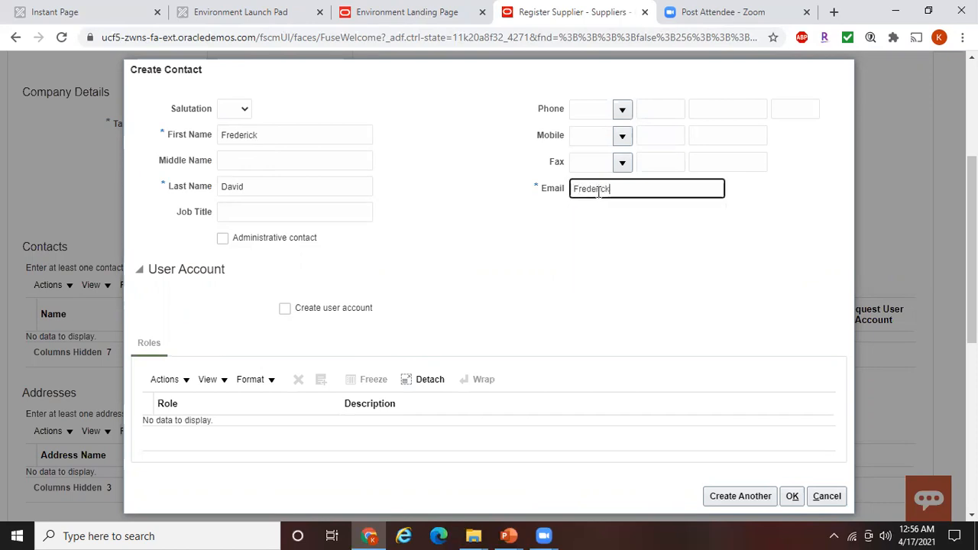
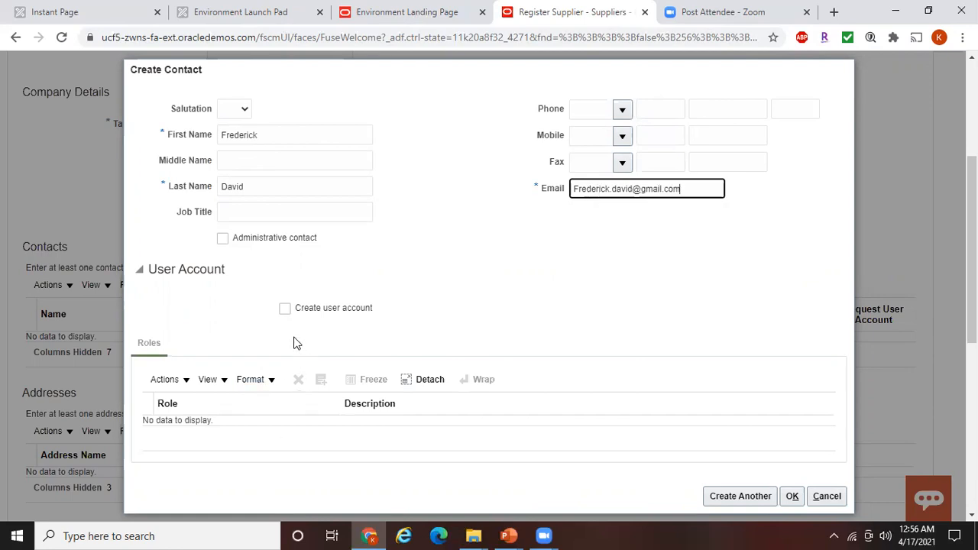
Request a user account with the Supplier Sales Representative role and save the contact
{"action": "left_click", "coordinate": [285, 309]}
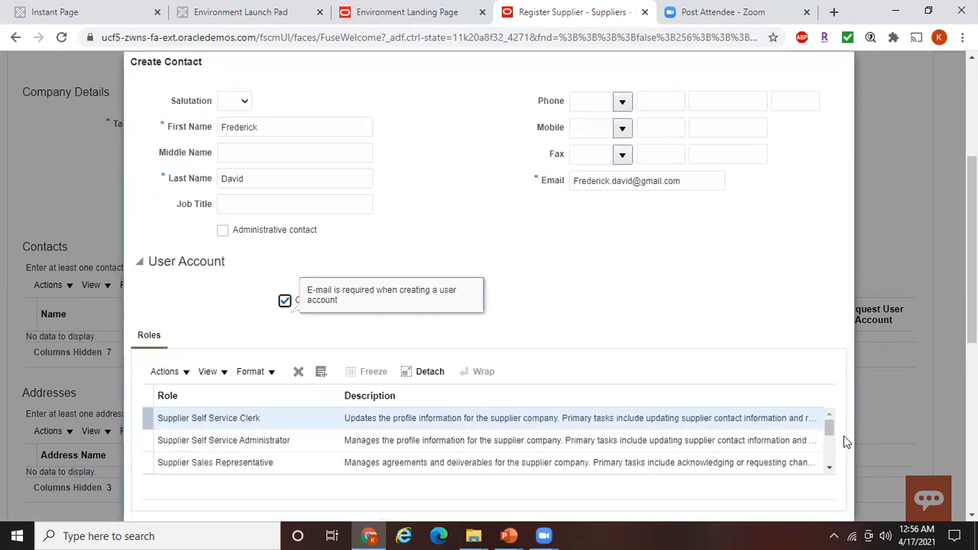
{"action": "scroll", "coordinate": [845, 439], "scroll_direction": "down", "scroll_amount": 1}
{"action": "scroll", "coordinate": [368, 382], "scroll_direction": "down", "scroll_amount": 1}
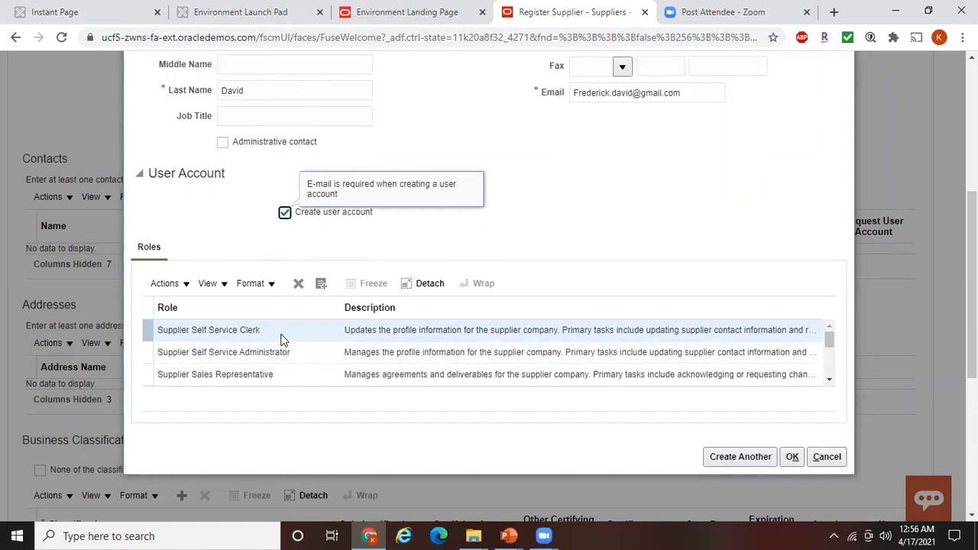
{"action": "left_click", "coordinate": [416, 376]}
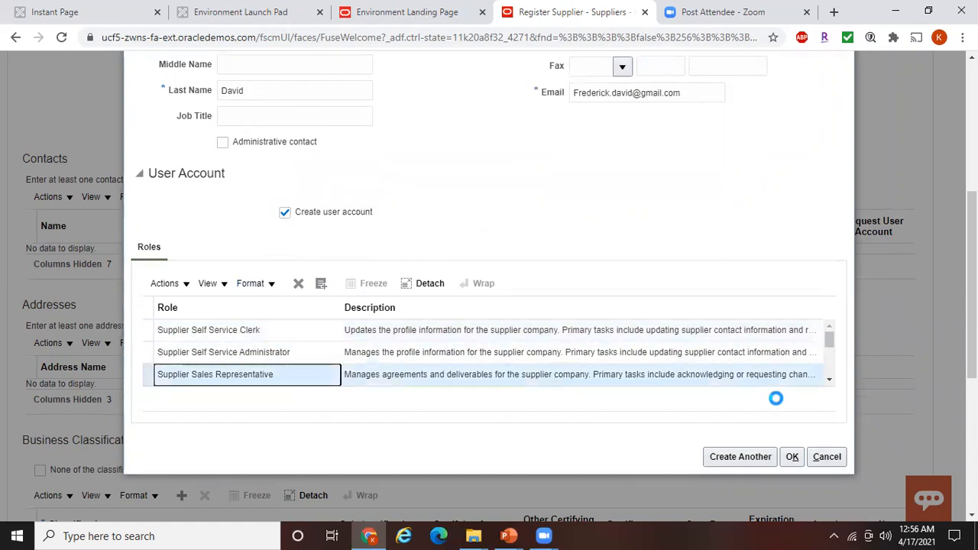
{"action": "left_click", "coordinate": [828, 380]}
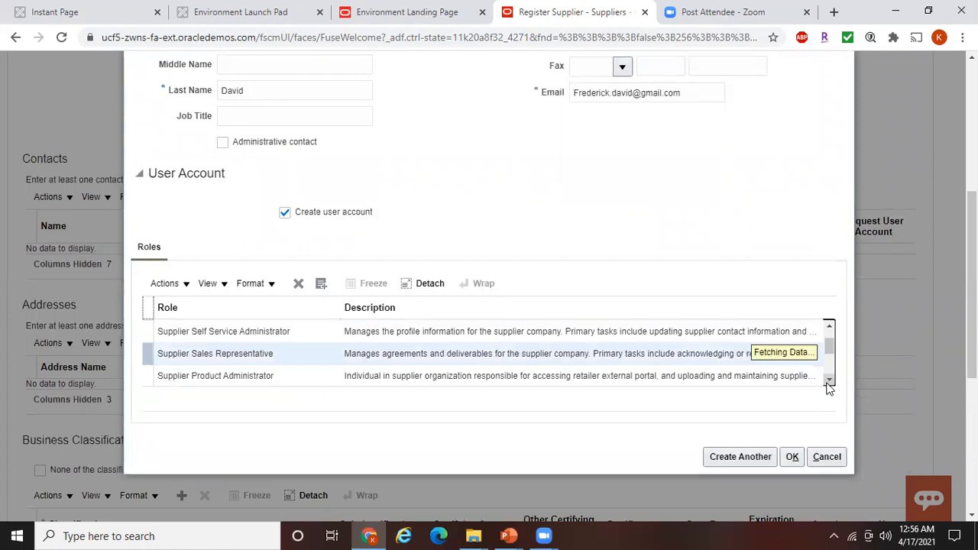
{"action": "left_click", "coordinate": [290, 352]}
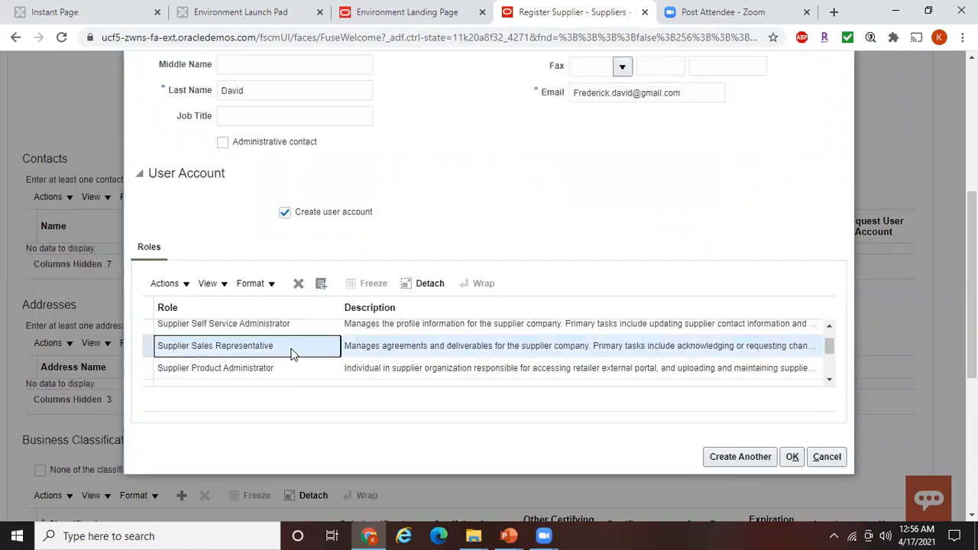
{"action": "left_click", "coordinate": [792, 461]}
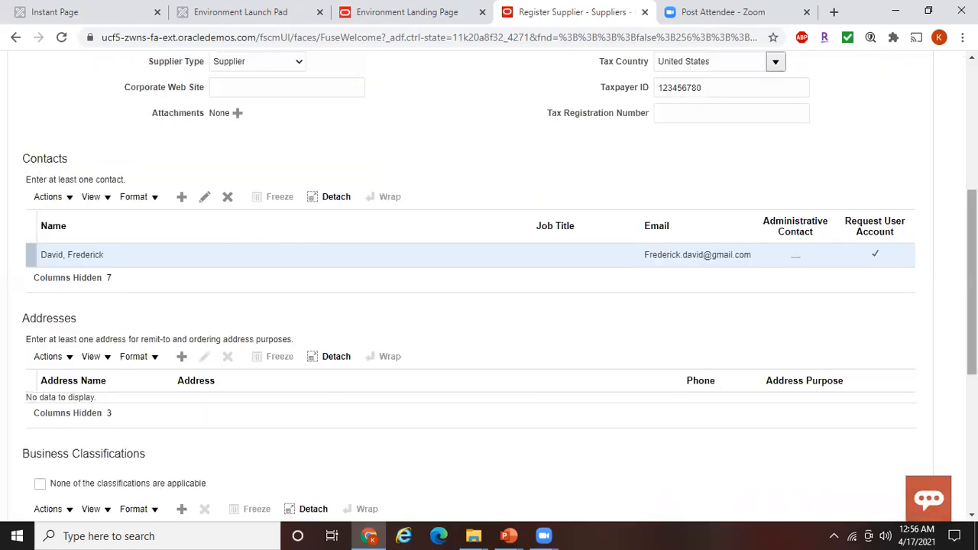
{"action": "left_click_drag", "start_coordinate": [972, 330], "coordinate": [971, 366]}
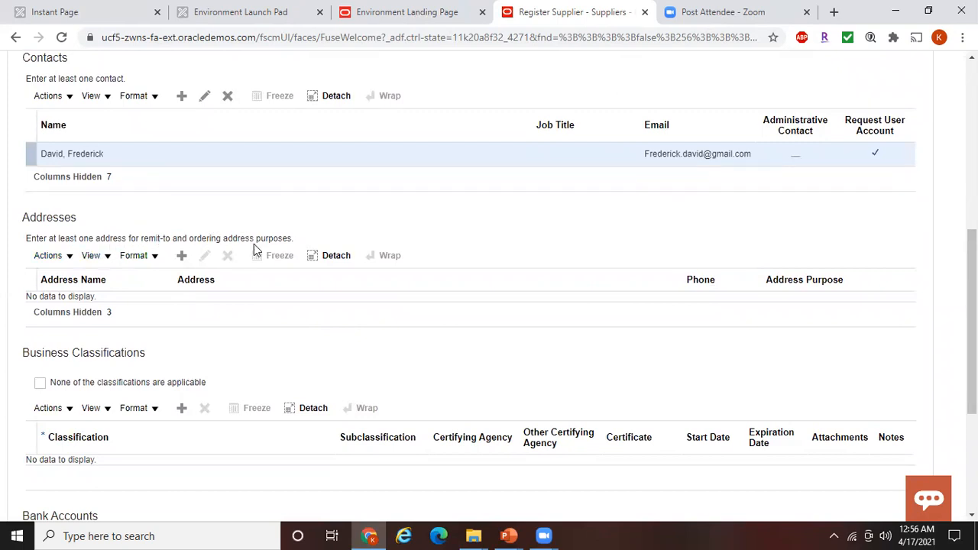
Add address Adjuntas1 with postal code 00601 (Adjuntas, PR), flagged for Ordering and Remit to
{"action": "left_click", "coordinate": [182, 255]}
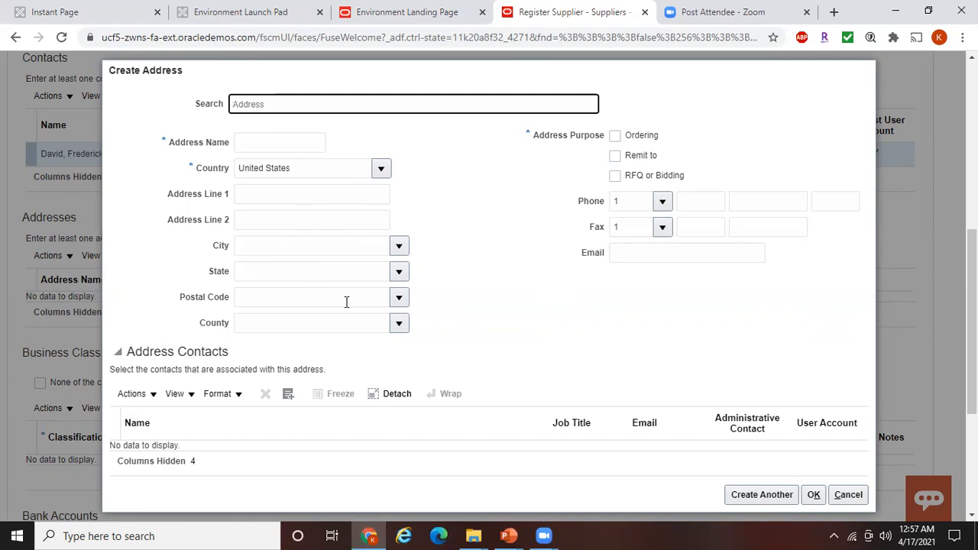
{"action": "left_click", "coordinate": [398, 298]}
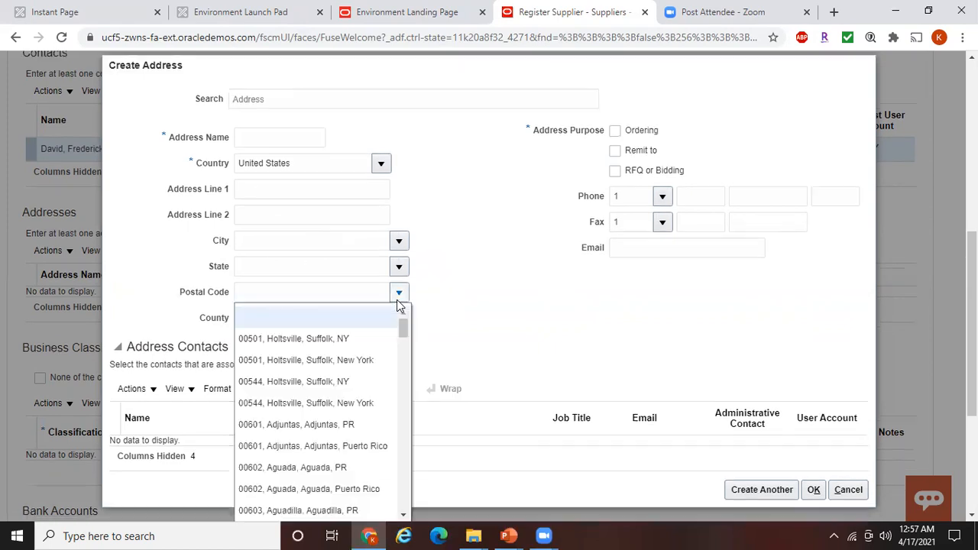
{"action": "left_click", "coordinate": [342, 425]}
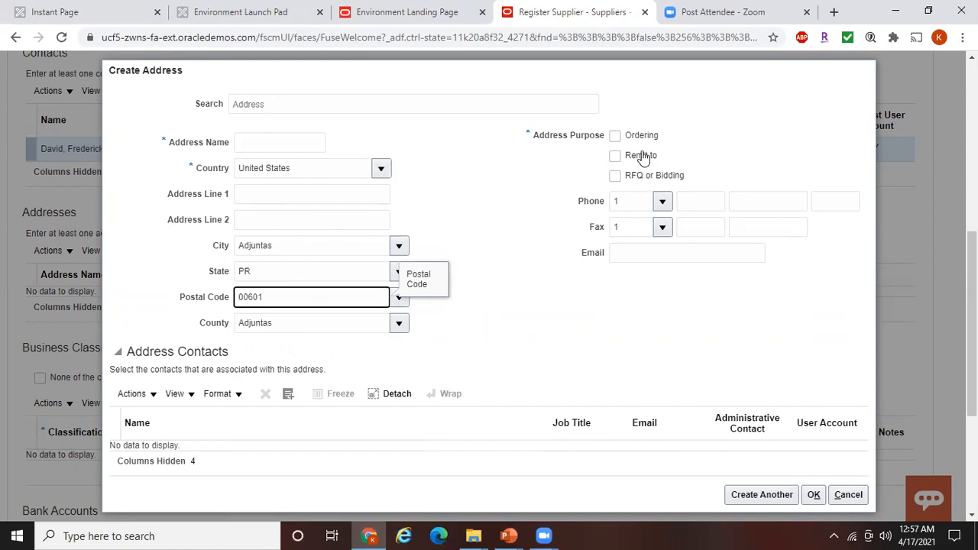
{"action": "left_click", "coordinate": [615, 137]}
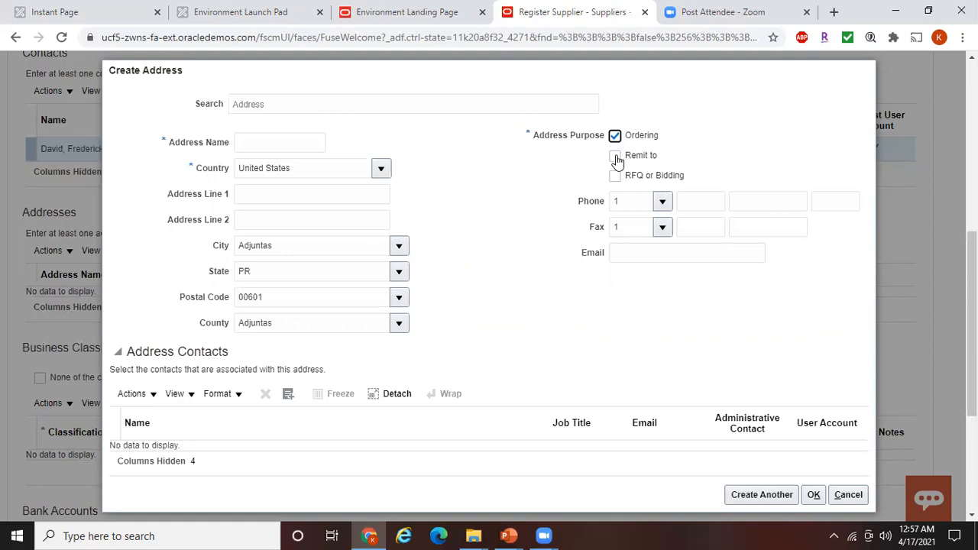
{"action": "left_click", "coordinate": [615, 157]}
{"action": "left_click", "coordinate": [257, 138]}
{"action": "type", "text": "Adjuntas"}
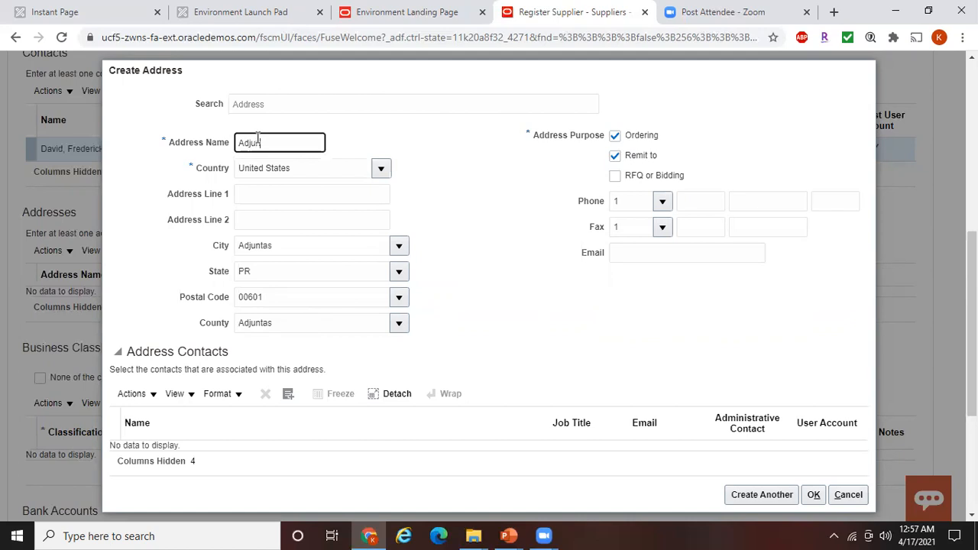
{"action": "type", "text": "_"}
{"action": "key", "text": "BackSpace"}
{"action": "type", "text": "1"}
{"action": "left_click", "coordinate": [810, 495]}
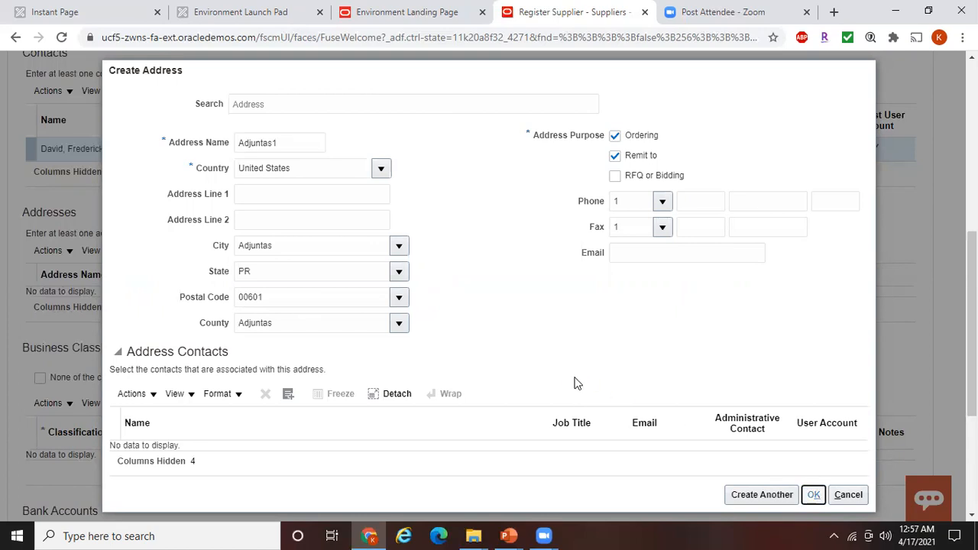
{"action": "scroll", "coordinate": [489, 290], "scroll_direction": "down", "scroll_amount": 3}
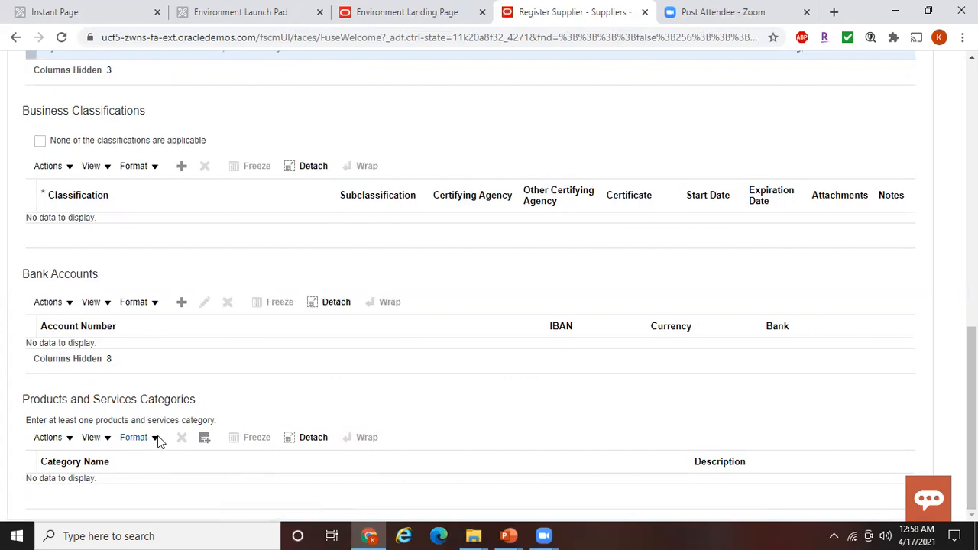
Choose Office Supplies in the category selection dialog and confirm it for the supplier
{"action": "left_click", "coordinate": [204, 438]}
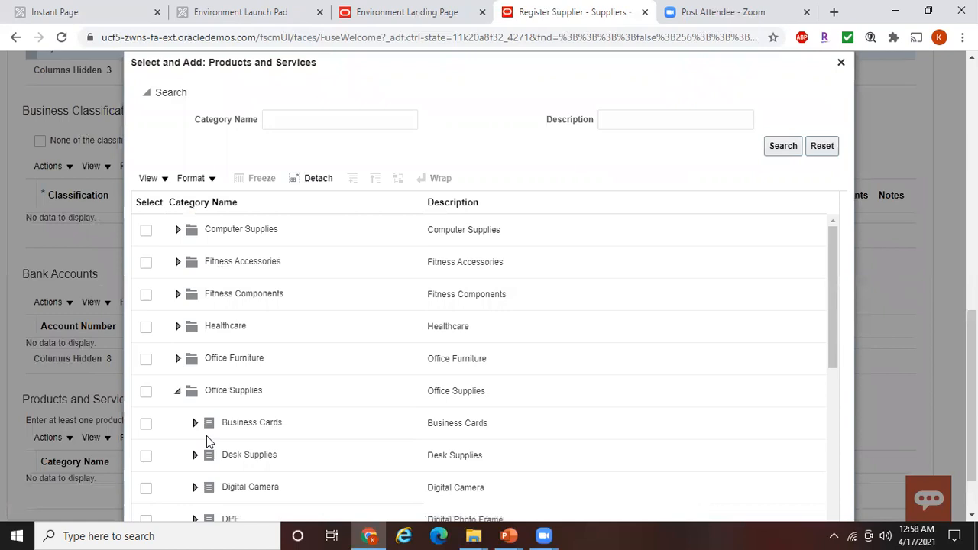
{"action": "left_click", "coordinate": [835, 287]}
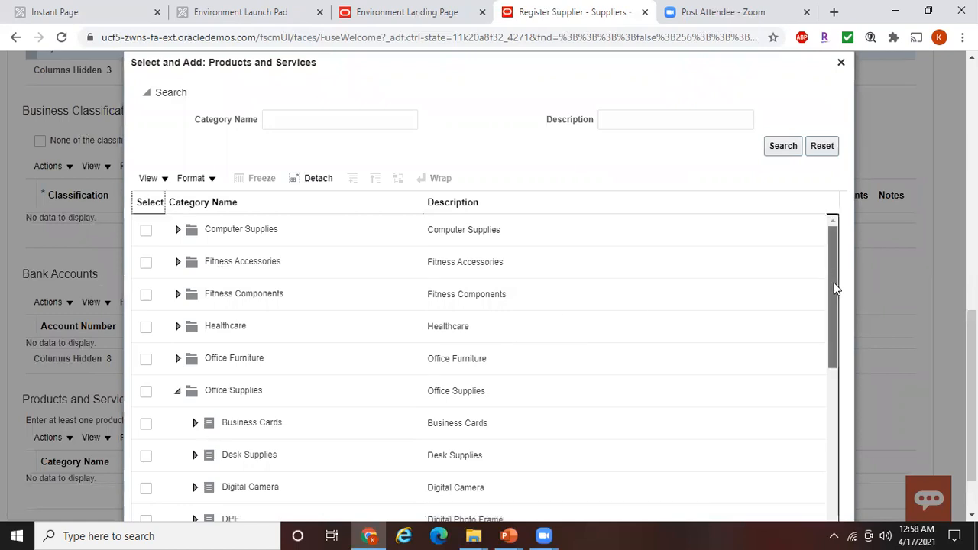
{"action": "left_click_drag", "start_coordinate": [835, 287], "coordinate": [840, 327]}
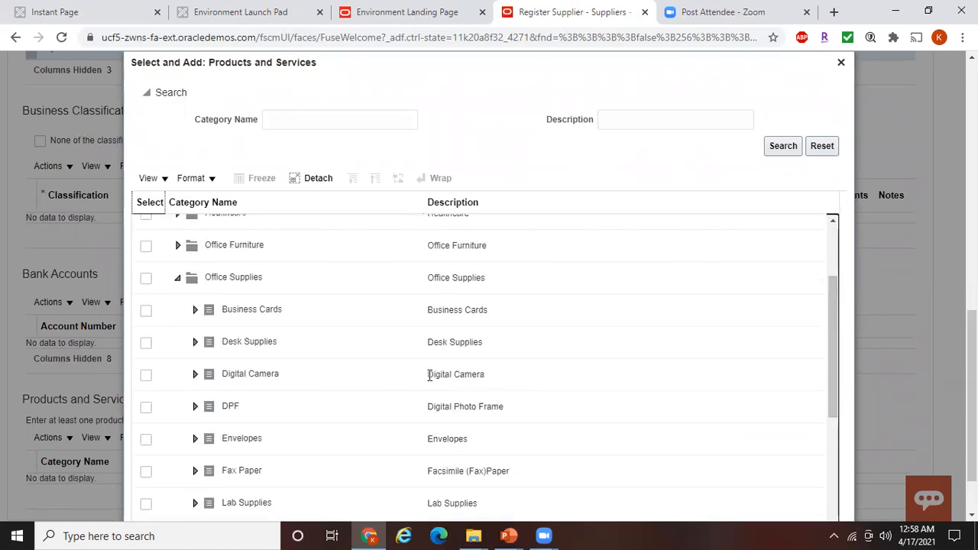
{"action": "left_click", "coordinate": [145, 280]}
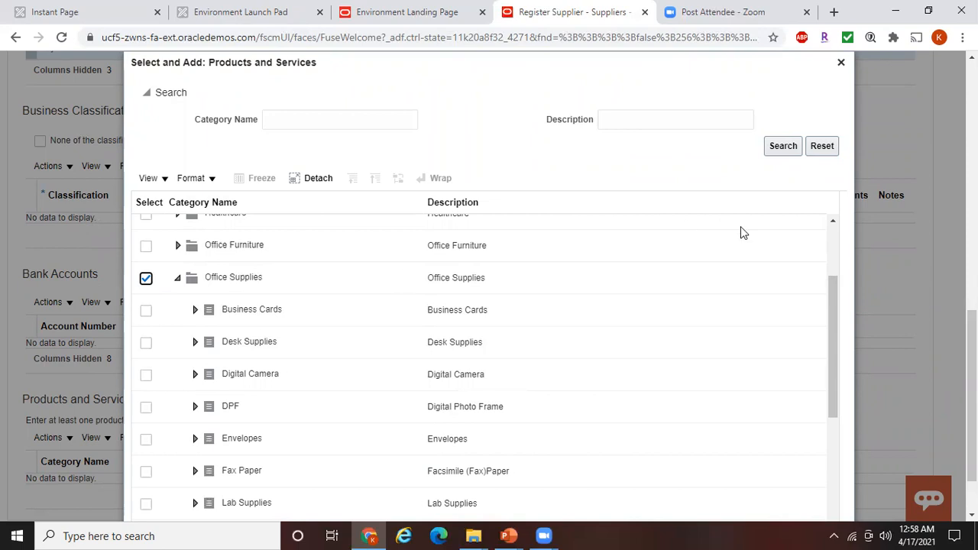
{"action": "scroll", "coordinate": [970, 398], "scroll_direction": "down", "scroll_amount": 1}
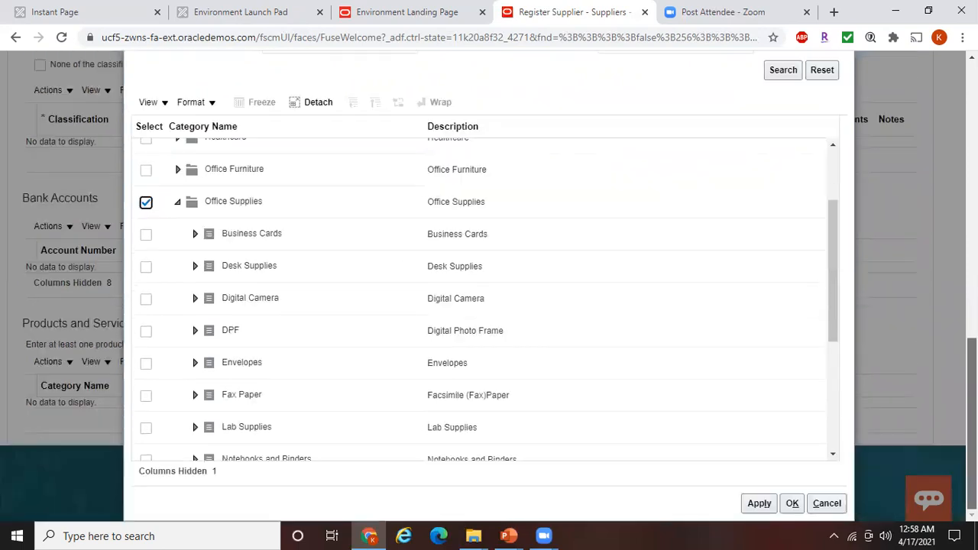
{"action": "left_click", "coordinate": [792, 504]}
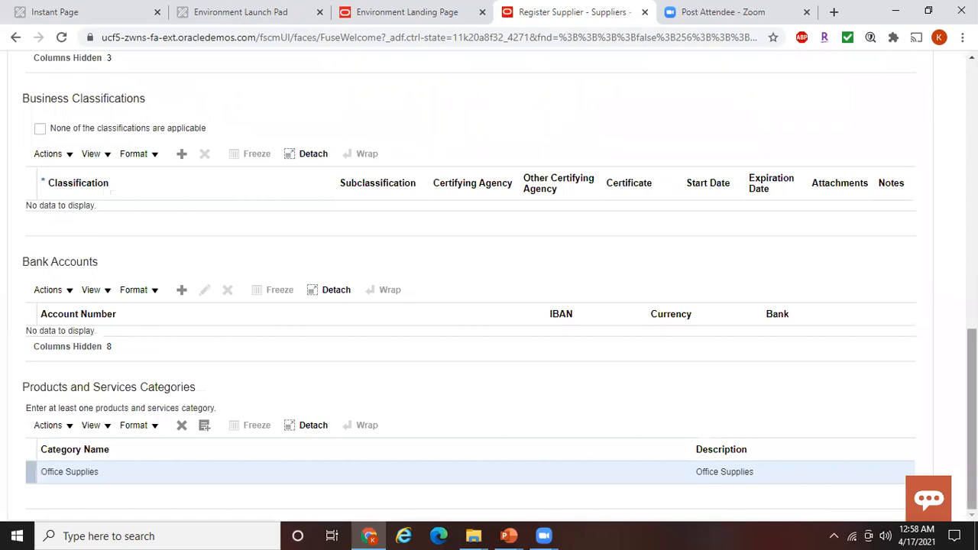
{"action": "scroll", "coordinate": [970, 398], "scroll_direction": "up", "scroll_amount": 7}
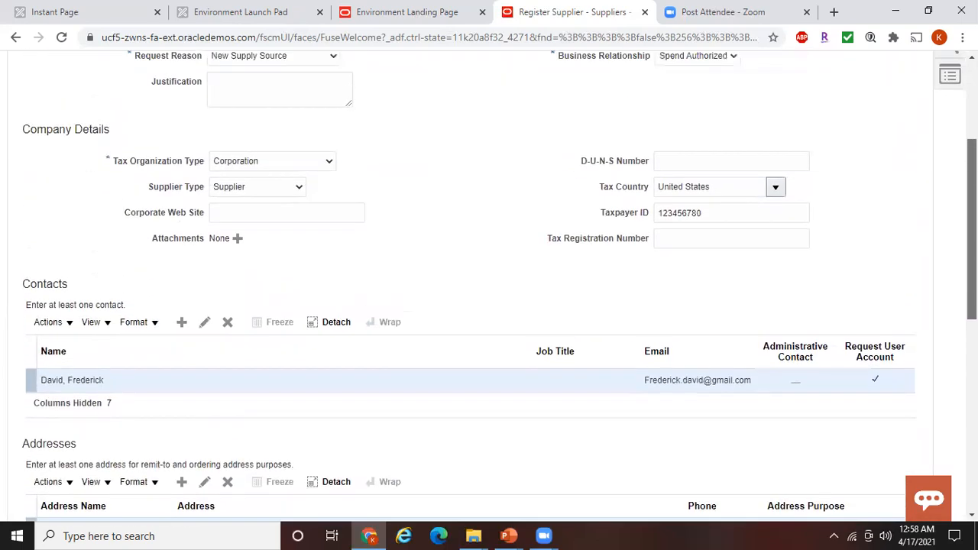
{"action": "scroll", "coordinate": [877, 105], "scroll_direction": "up", "scroll_amount": 3}
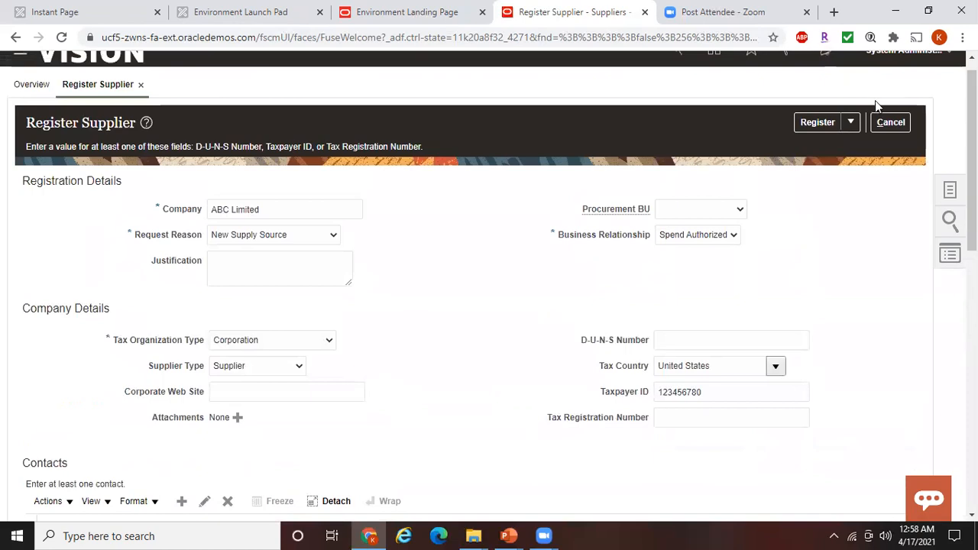
Register ABC Limited and acknowledge the submitted-request confirmation
{"action": "left_click", "coordinate": [814, 124]}
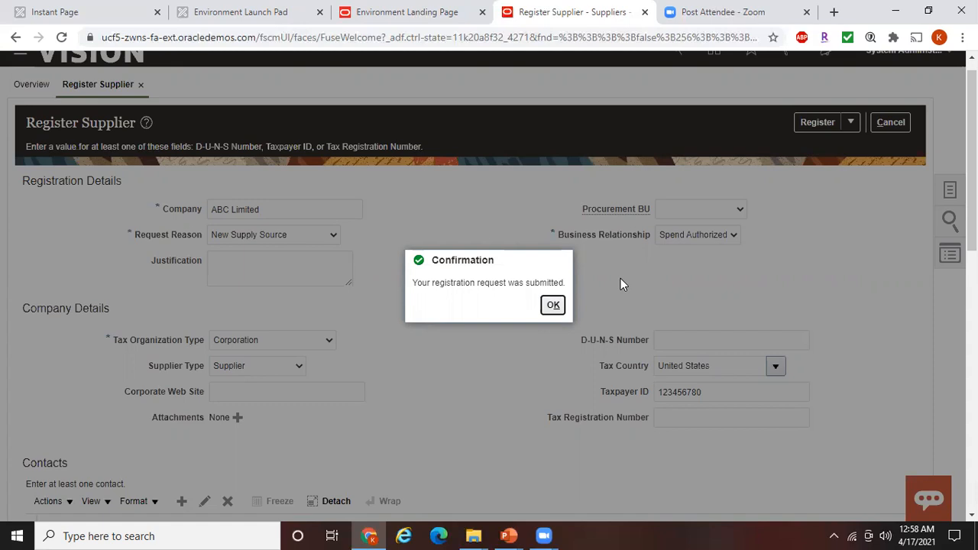
{"action": "left_click", "coordinate": [562, 309]}
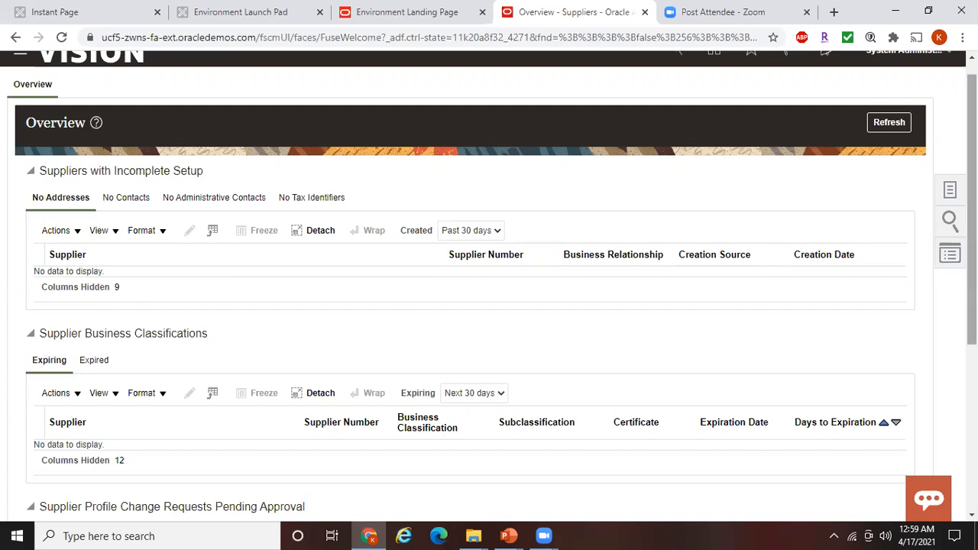
Return to the home page, reloading it until the Procurement app tiles appear
{"action": "scroll", "coordinate": [972, 191], "scroll_direction": "up", "scroll_amount": 1}
{"action": "left_click", "coordinate": [715, 74]}
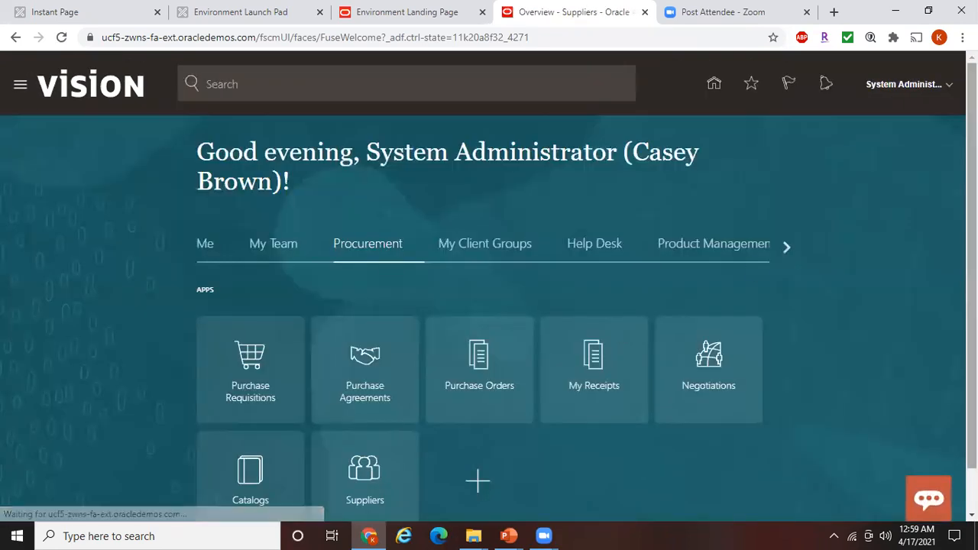
{"action": "scroll", "coordinate": [489, 305], "scroll_direction": "down", "scroll_amount": 6}
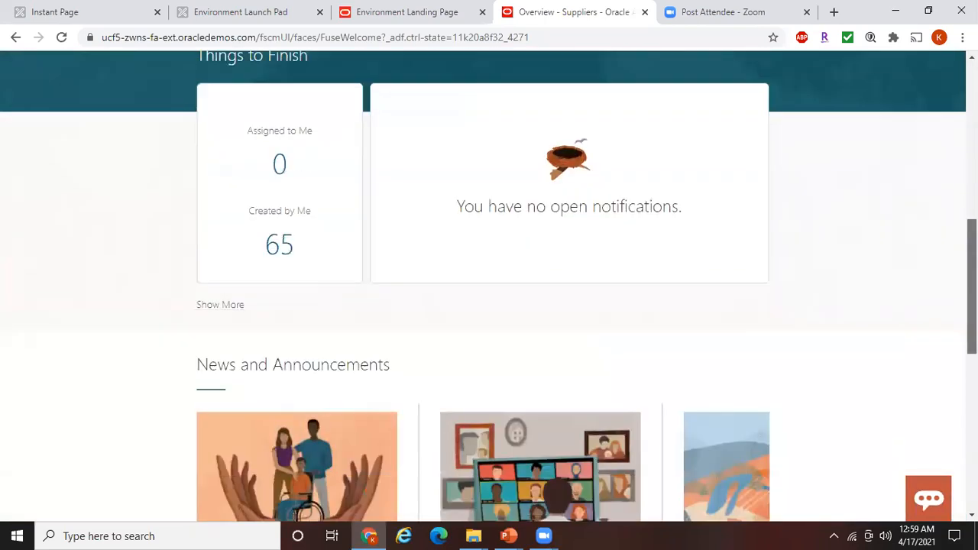
{"action": "scroll", "coordinate": [489, 286], "scroll_direction": "up", "scroll_amount": 6}
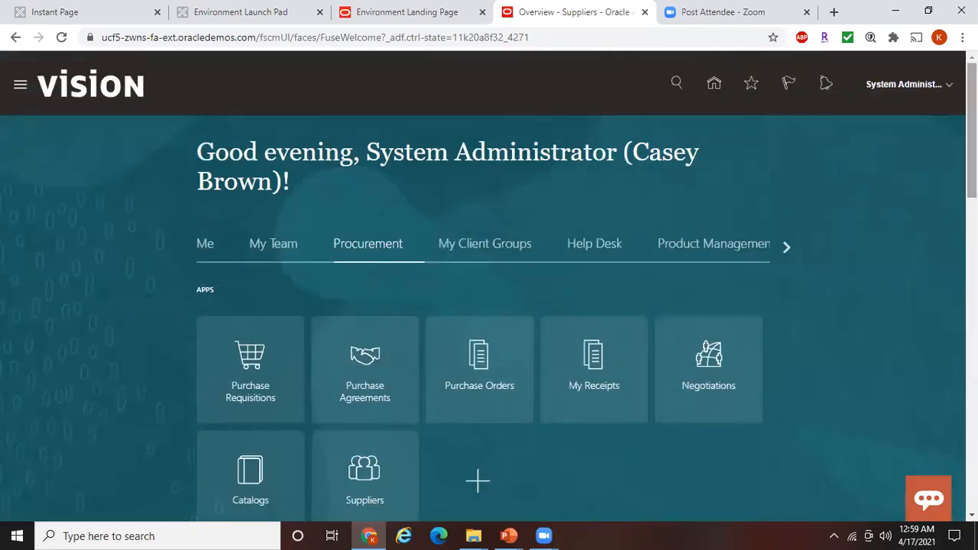
{"action": "left_click", "coordinate": [713, 83]}
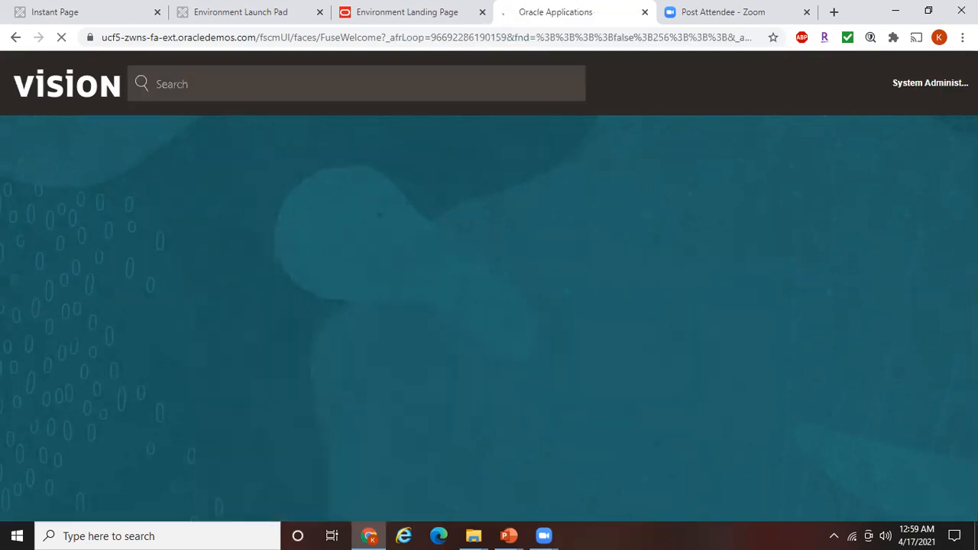
{"action": "scroll", "coordinate": [482, 472], "scroll_direction": "down", "scroll_amount": 5}
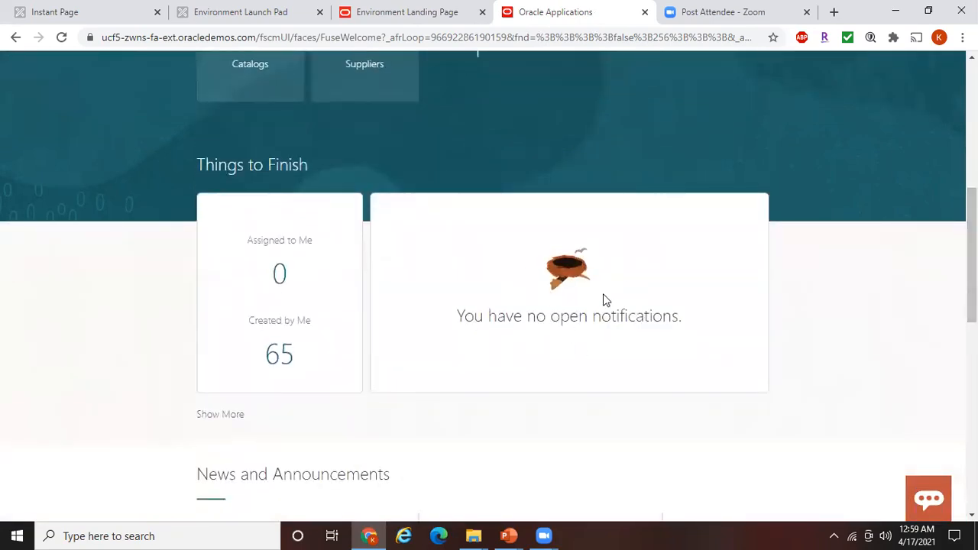
{"action": "scroll", "coordinate": [752, 104], "scroll_direction": "up", "scroll_amount": 5}
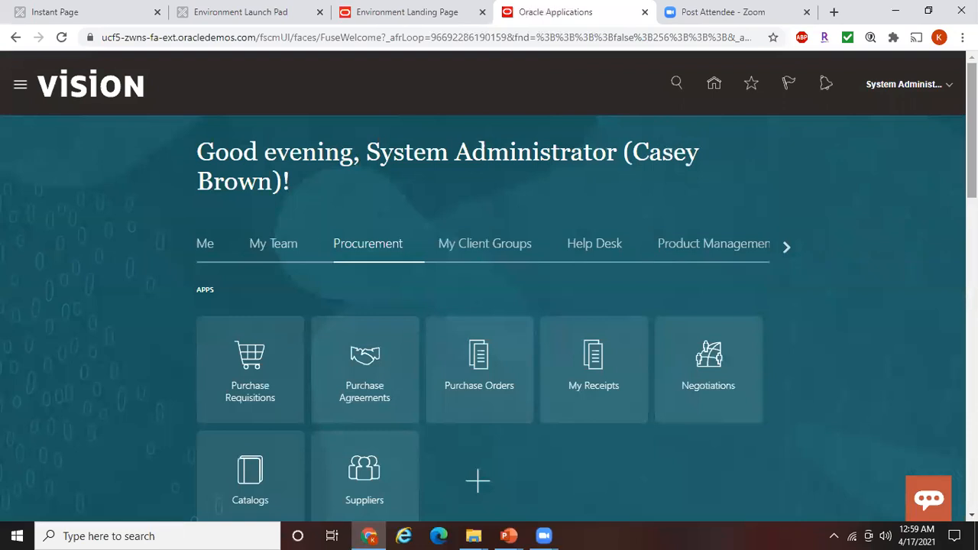
{"action": "left_click", "coordinate": [715, 84]}
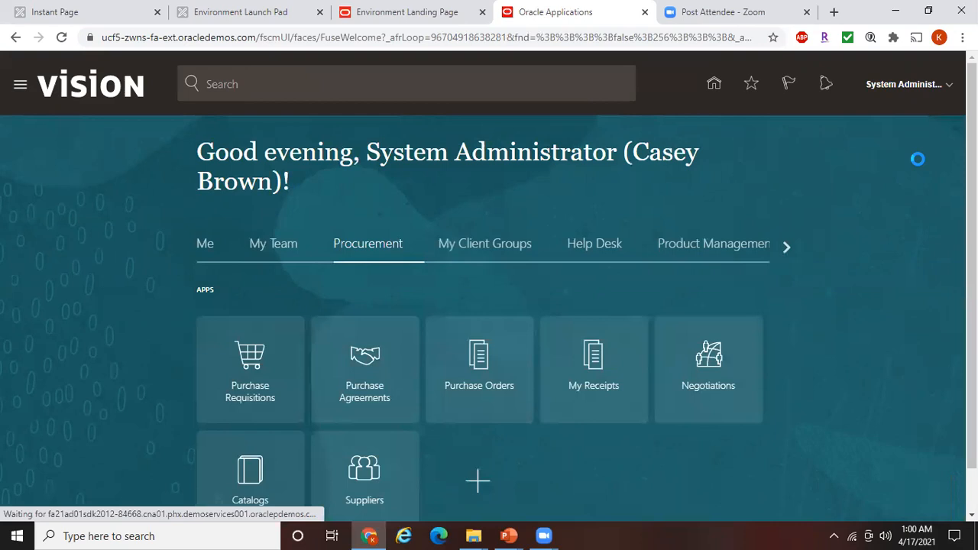
{"action": "scroll", "coordinate": [488, 305], "scroll_direction": "down", "scroll_amount": 8}
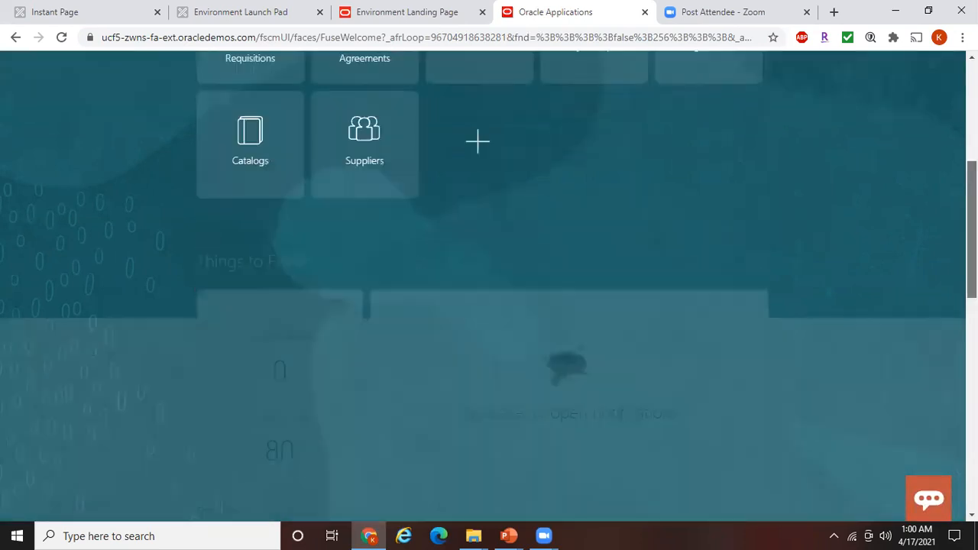
{"action": "scroll", "coordinate": [489, 306], "scroll_direction": "up", "scroll_amount": 3}
{"action": "scroll", "coordinate": [488, 306], "scroll_direction": "up", "scroll_amount": 5}
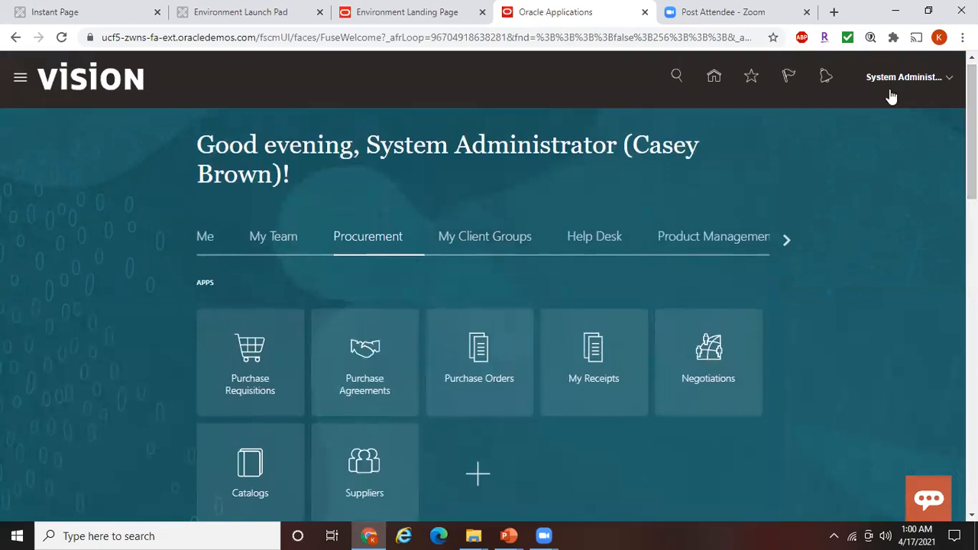
Open the Suppliers work area and quick-search for 'ABC Limited'
{"action": "left_click", "coordinate": [367, 469]}
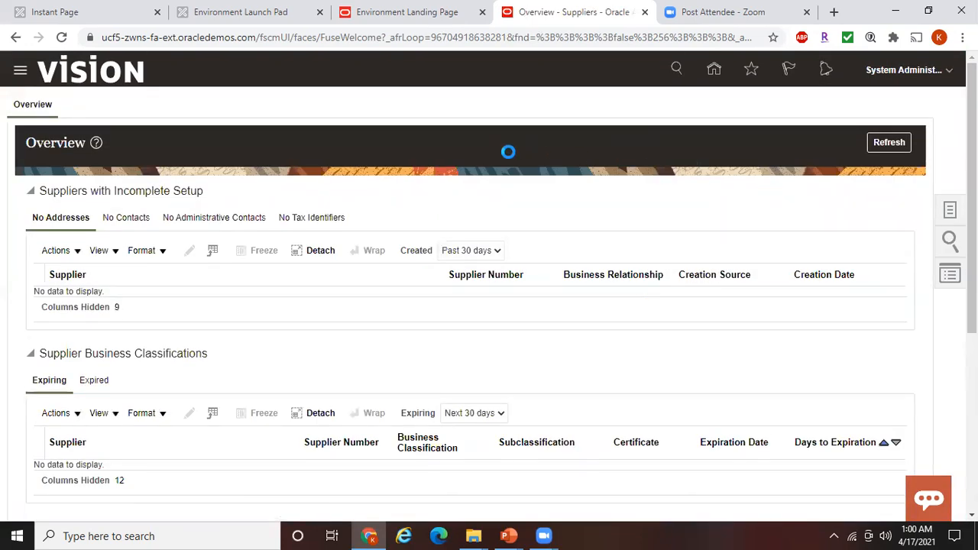
{"action": "left_click", "coordinate": [850, 111]}
{"action": "type", "text": "ABC"}
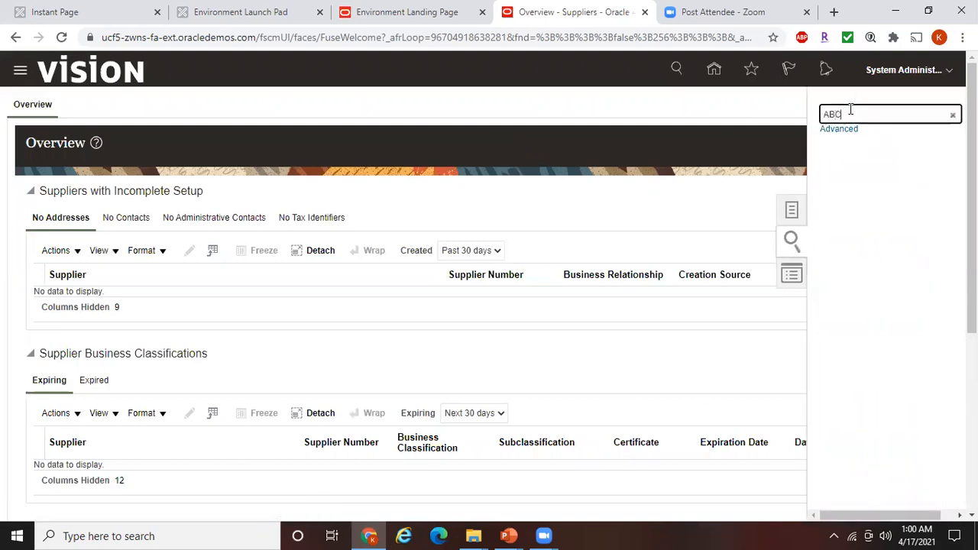
{"action": "type", "text": " Limited"}
{"action": "key", "text": "Return"}
Go back to the home page and scroll through it
{"action": "left_click", "coordinate": [714, 69]}
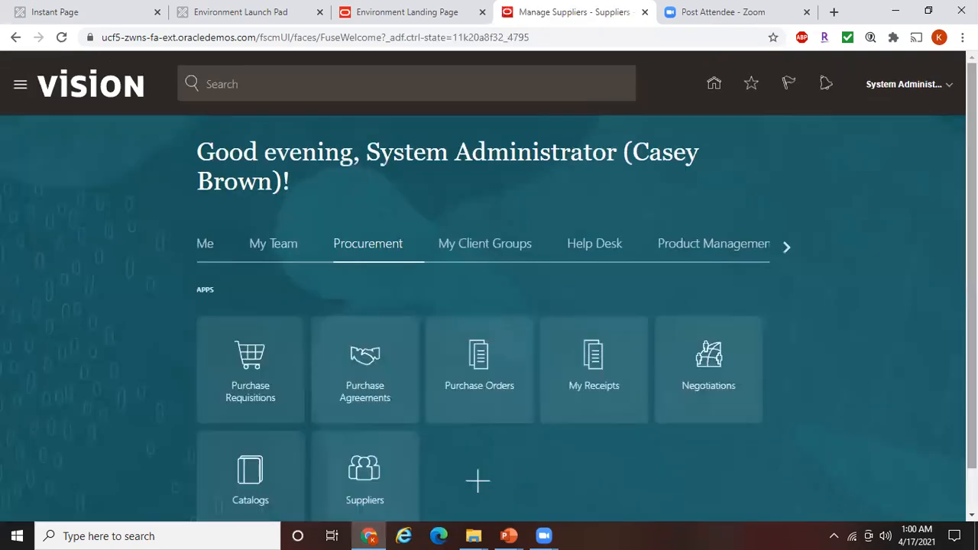
{"action": "scroll", "coordinate": [488, 305], "scroll_direction": "down", "scroll_amount": 5}
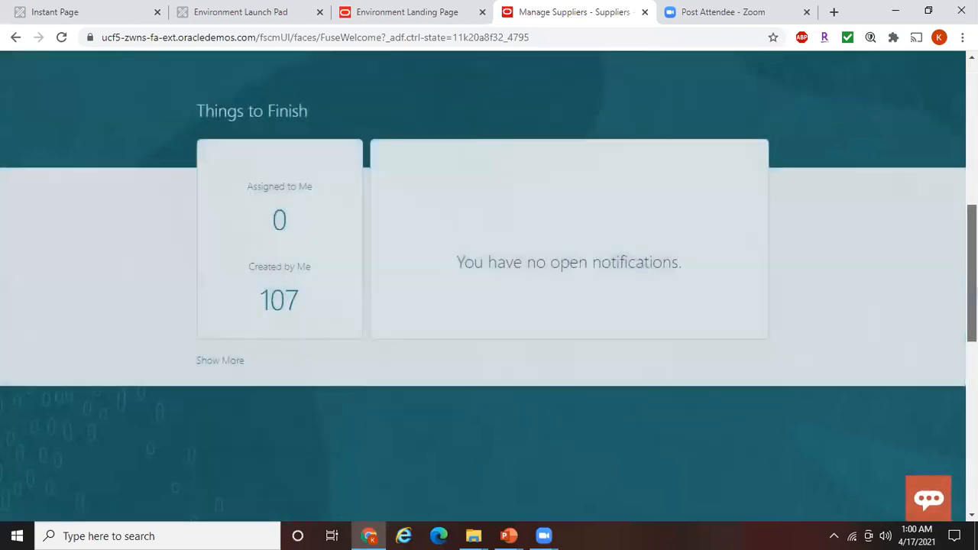
{"action": "left_click_drag", "start_coordinate": [972, 262], "coordinate": [971, 130]}
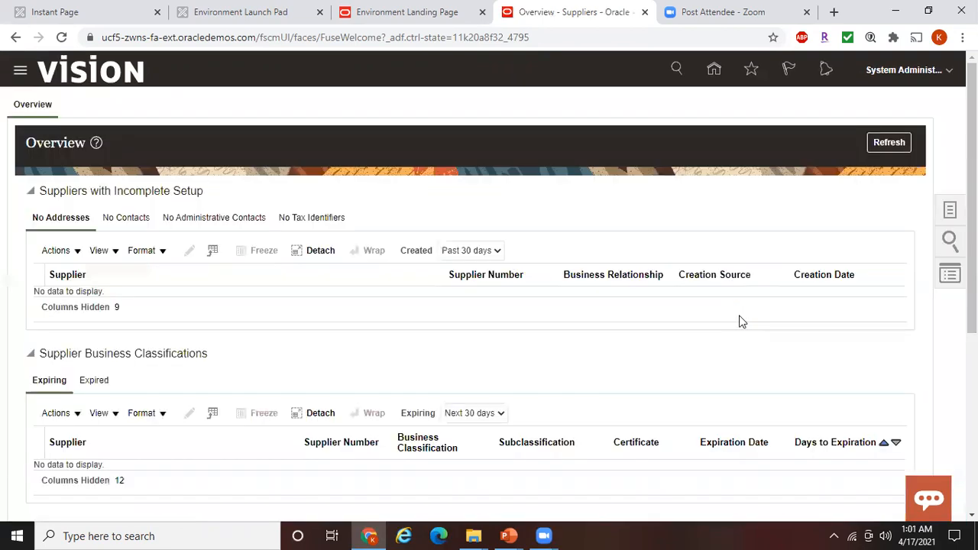
Search Manage Suppliers for the keyword 'ABC'
{"action": "left_click", "coordinate": [948, 211]}
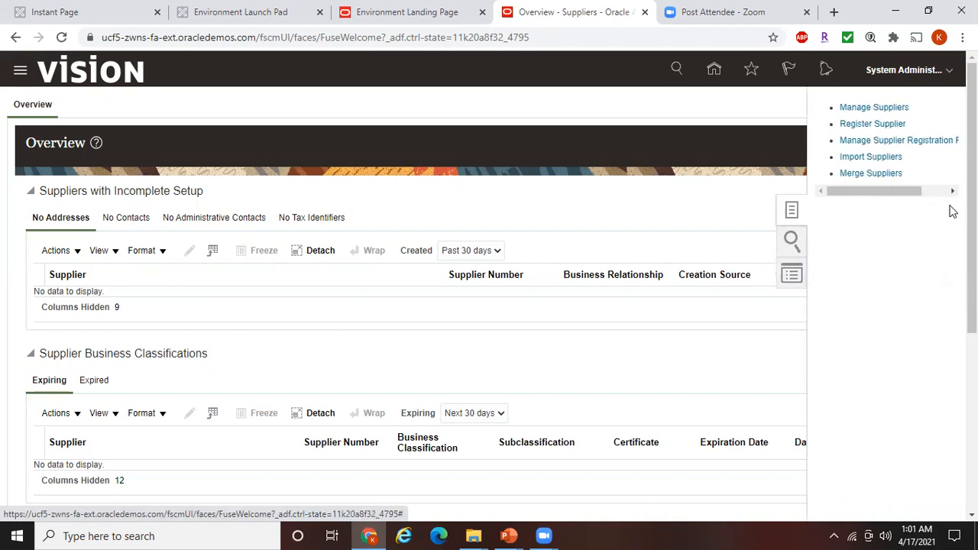
{"action": "left_click", "coordinate": [874, 107]}
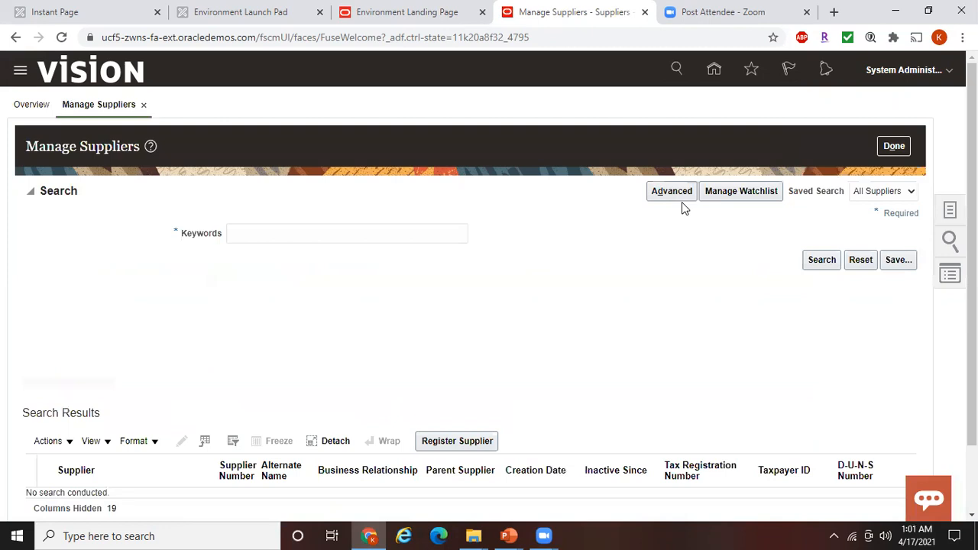
{"action": "left_click", "coordinate": [331, 233]}
{"action": "type", "text": "ABC"}
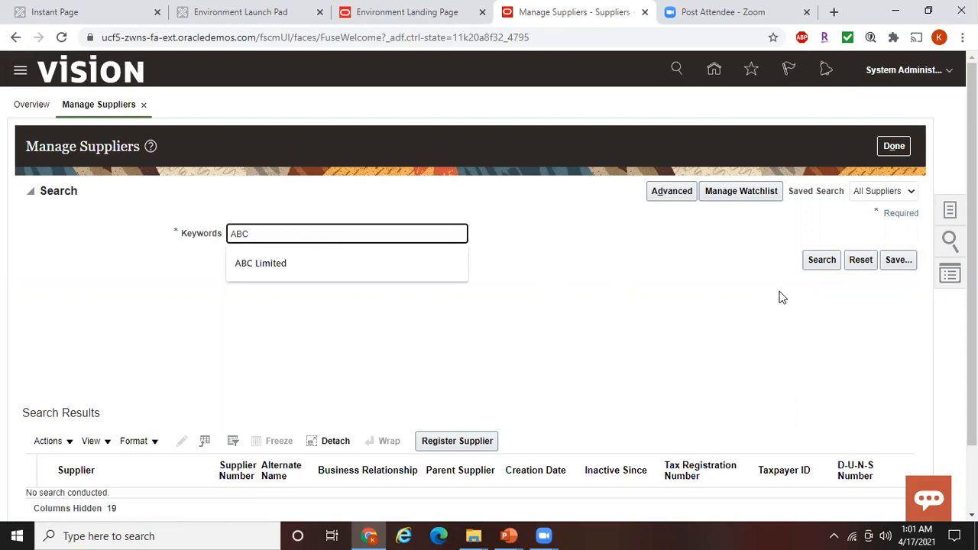
{"action": "left_click", "coordinate": [829, 260]}
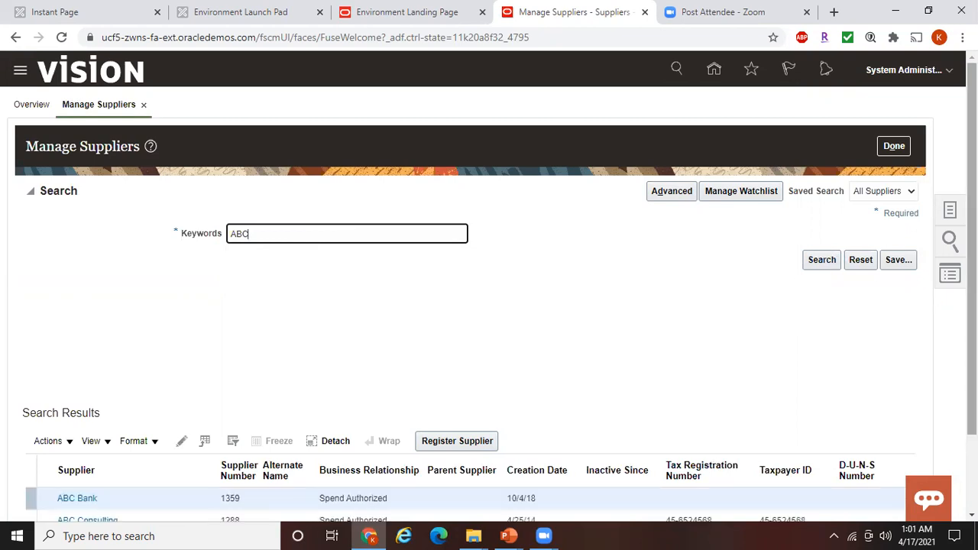
Review the four matching suppliers, close Manage Suppliers, and bring up PowerPoint
{"action": "scroll", "coordinate": [495, 285], "scroll_direction": "down", "scroll_amount": 2}
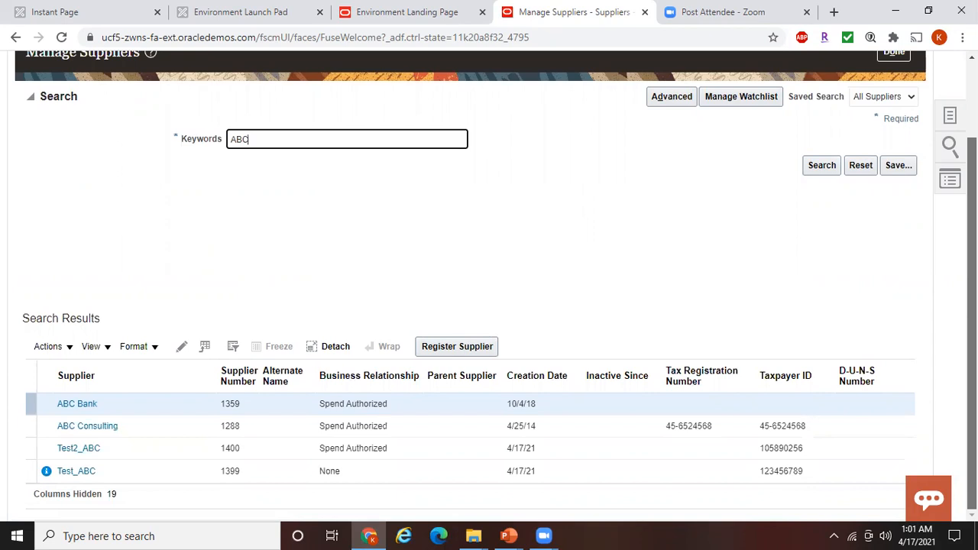
{"action": "left_click_drag", "start_coordinate": [971, 327], "coordinate": [972, 248]}
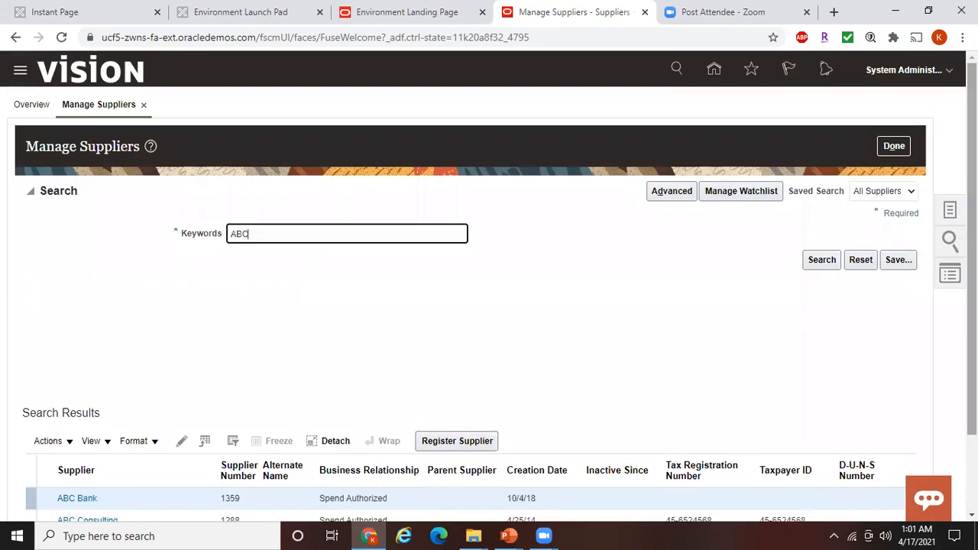
{"action": "left_click", "coordinate": [890, 148]}
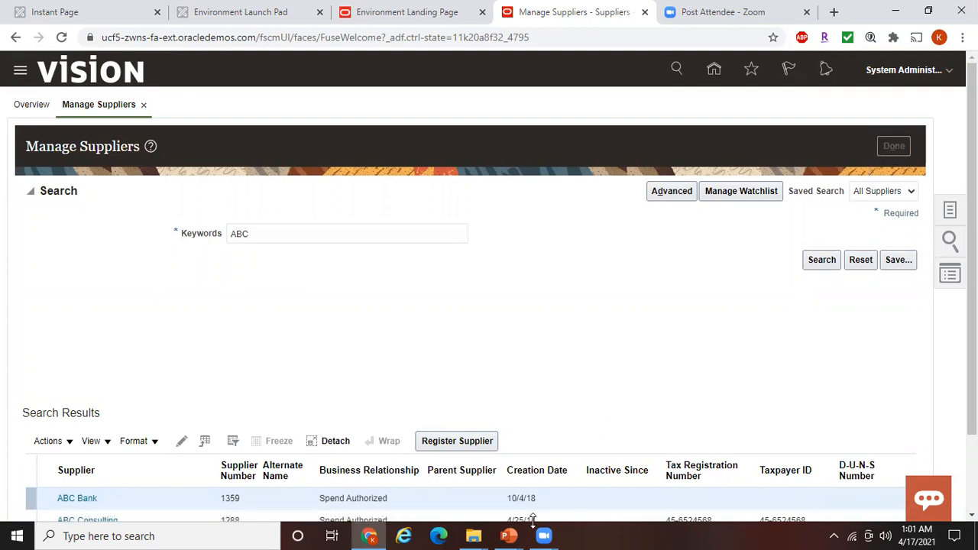
{"action": "left_click", "coordinate": [509, 535]}
Show the Steps slide, then switch back to the Oracle Suppliers Overview
{"action": "left_click", "coordinate": [586, 474]}
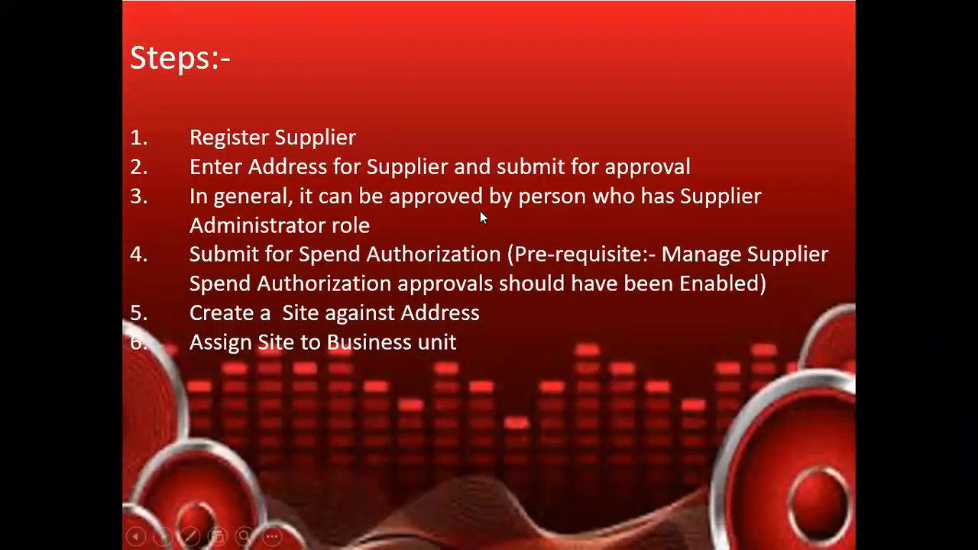
{"action": "key", "text": "alt+Tab"}
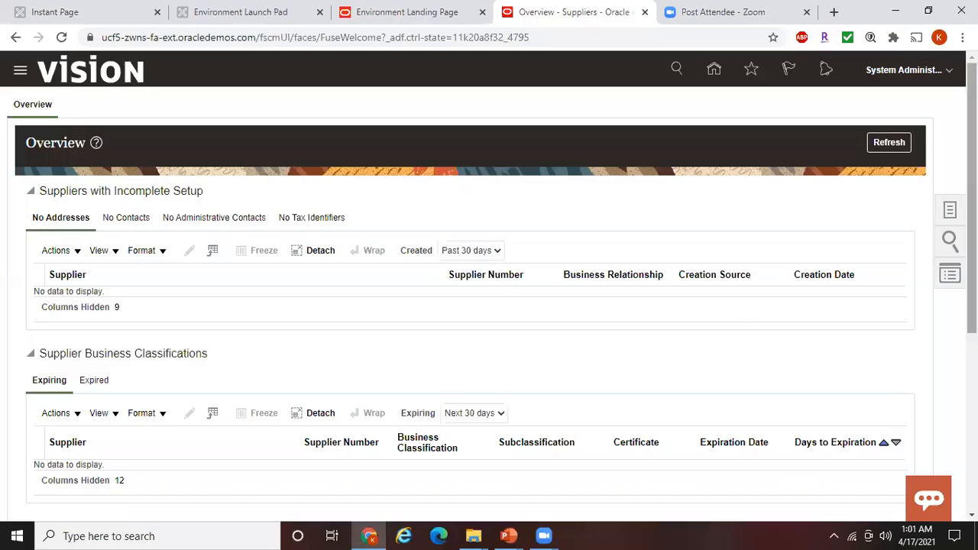
{"action": "left_click", "coordinate": [948, 240]}
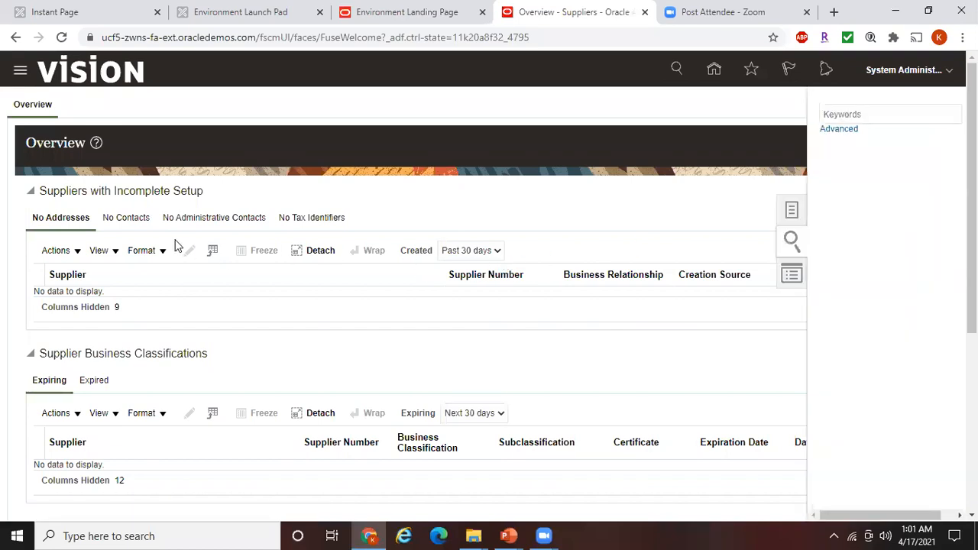
{"action": "left_click", "coordinate": [883, 114]}
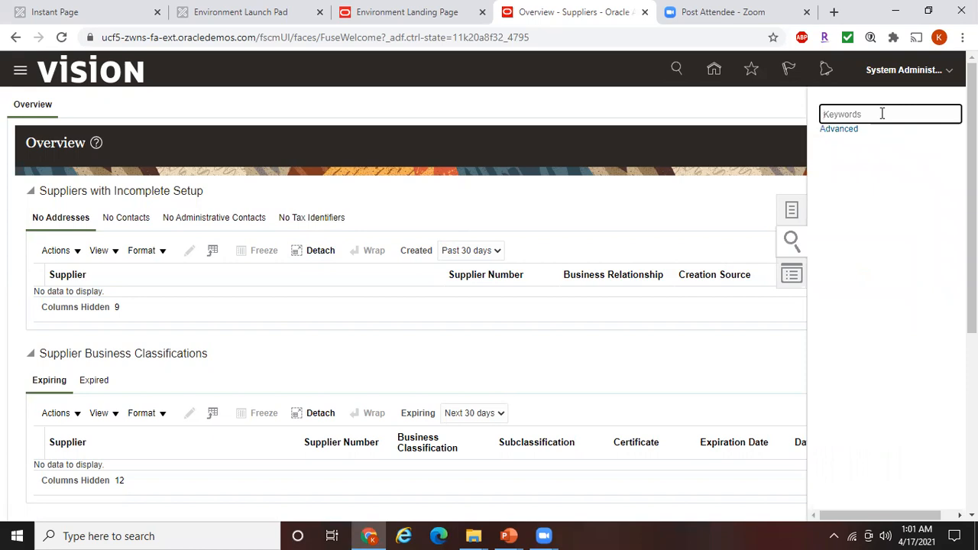
{"action": "type", "text": "ABC"}
{"action": "key", "text": "Return"}
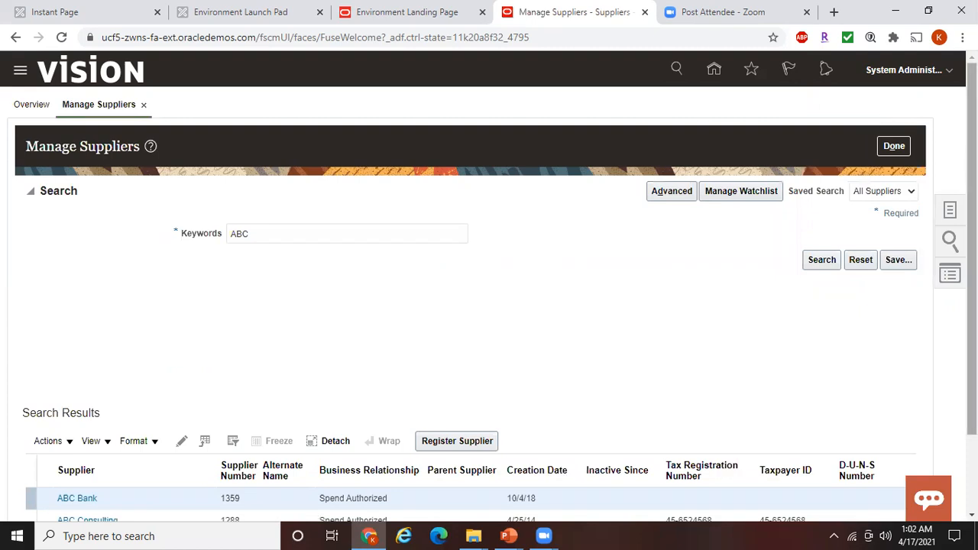
{"action": "scroll", "coordinate": [489, 291], "scroll_direction": "down", "scroll_amount": 1}
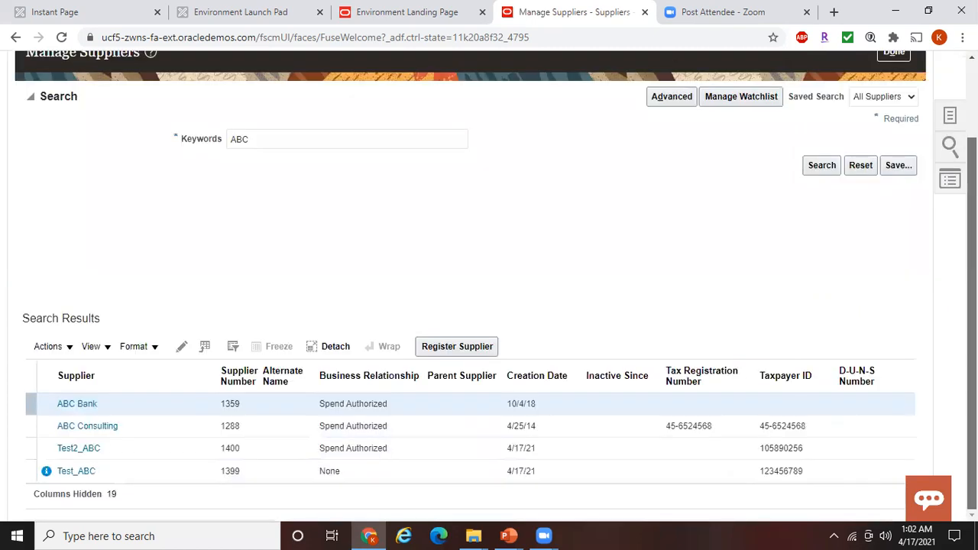
{"action": "scroll", "coordinate": [488, 290], "scroll_direction": "up", "scroll_amount": 1}
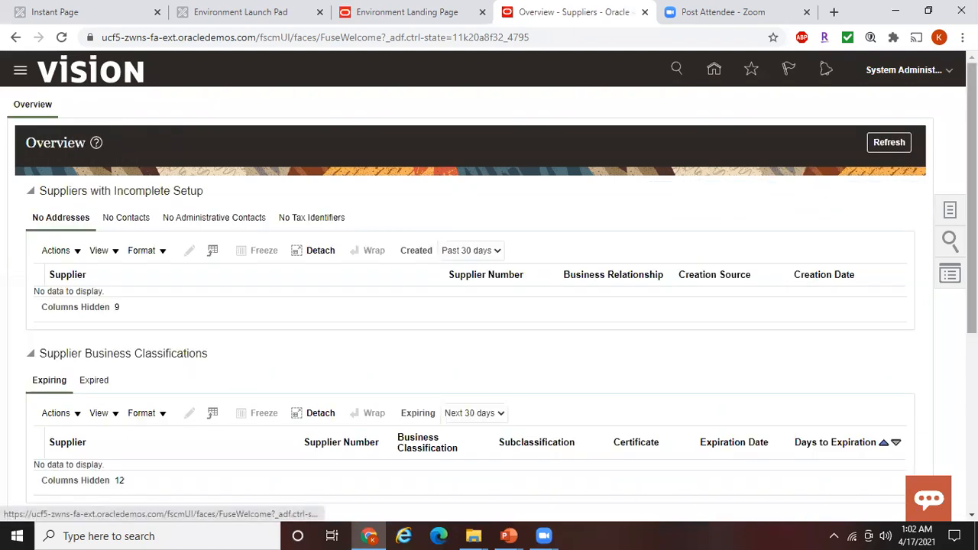
{"action": "scroll", "coordinate": [489, 290], "scroll_direction": "down", "scroll_amount": 3}
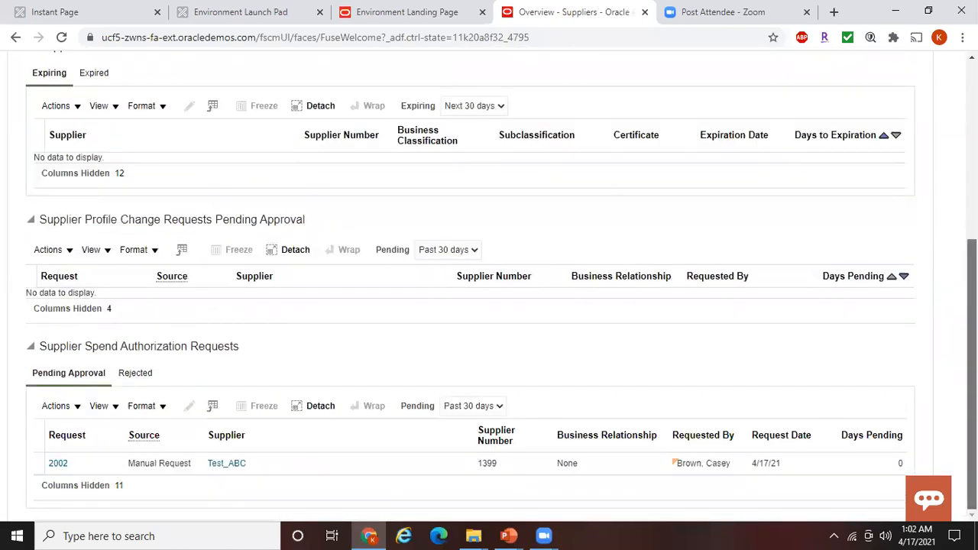
{"action": "scroll", "coordinate": [489, 291], "scroll_direction": "up", "scroll_amount": 2}
{"action": "scroll", "coordinate": [879, 192], "scroll_direction": "up", "scroll_amount": 2}
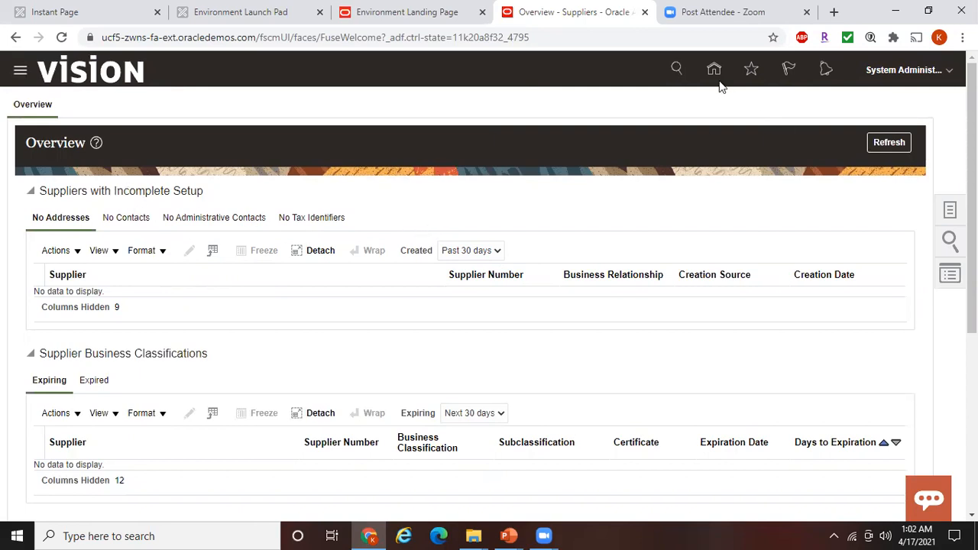
{"action": "left_click", "coordinate": [789, 72]}
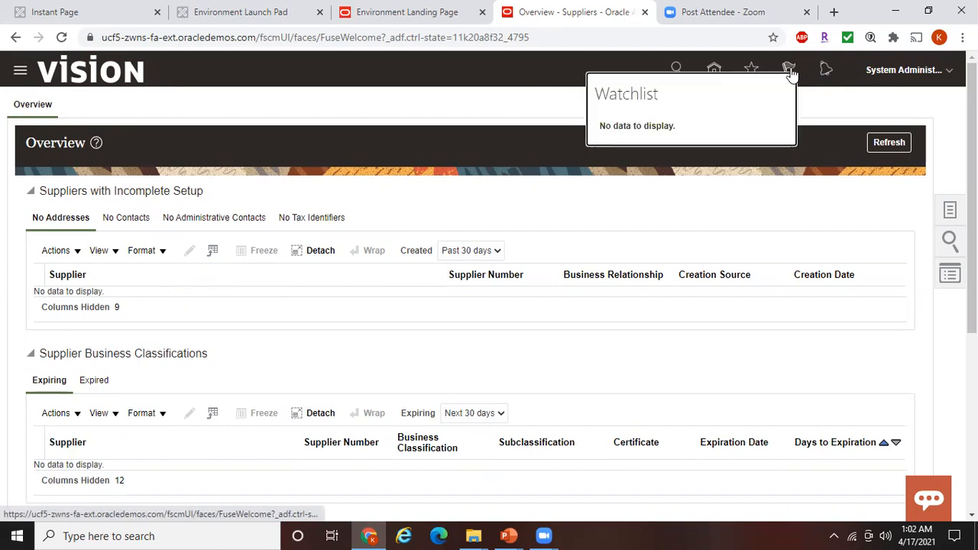
{"action": "left_click", "coordinate": [789, 71]}
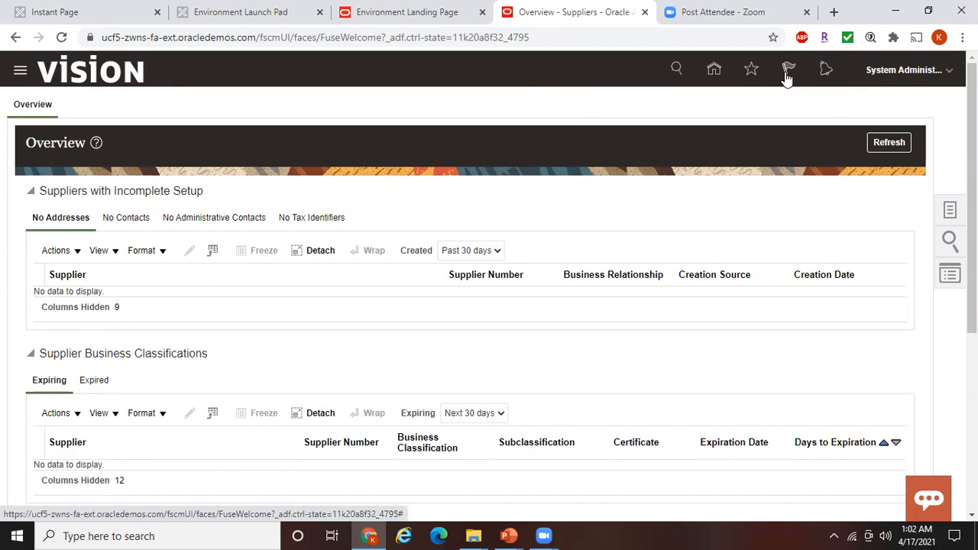
{"action": "left_click", "coordinate": [787, 73]}
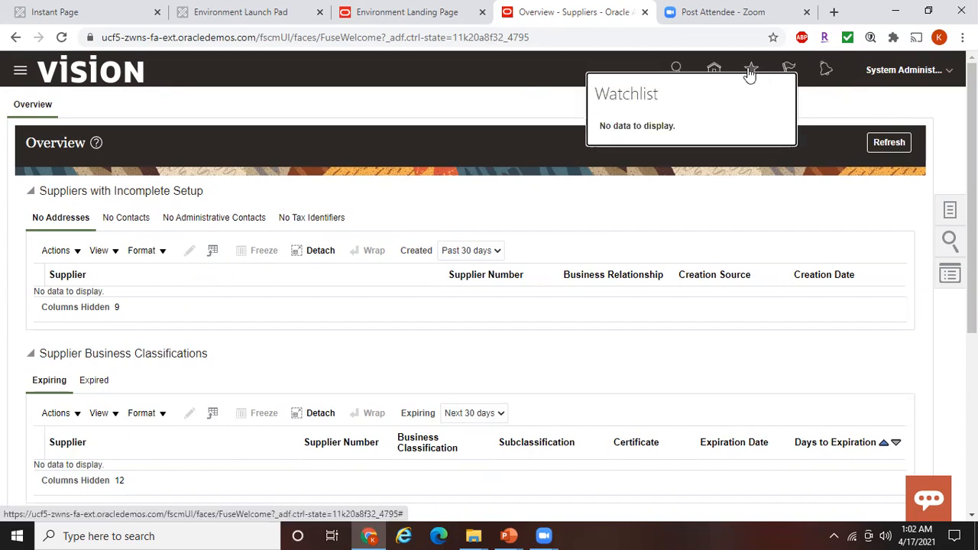
{"action": "left_click", "coordinate": [722, 72]}
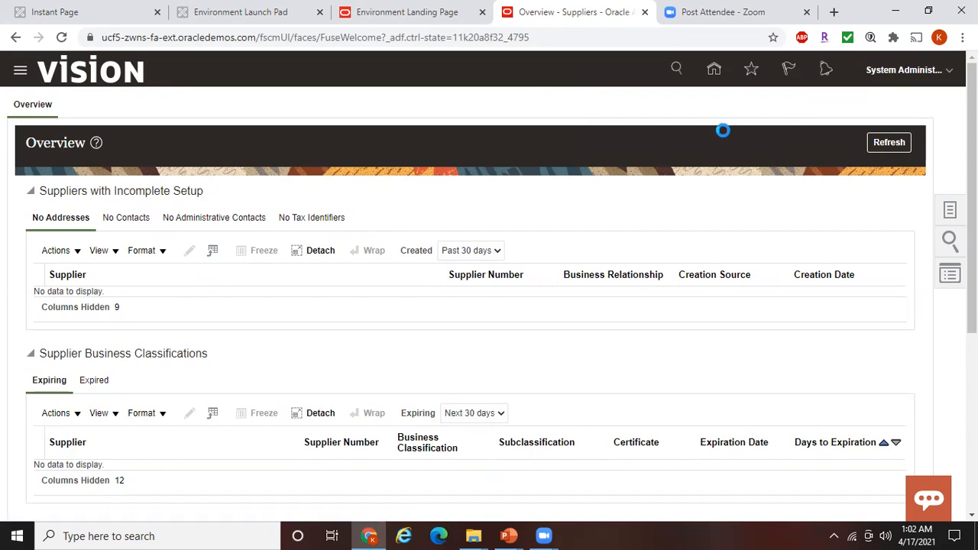
From the home page's Things to Finish, open Supplier Registration Request 2005 for ABC Limited
{"action": "left_click", "coordinate": [779, 111]}
{"action": "left_click", "coordinate": [714, 71]}
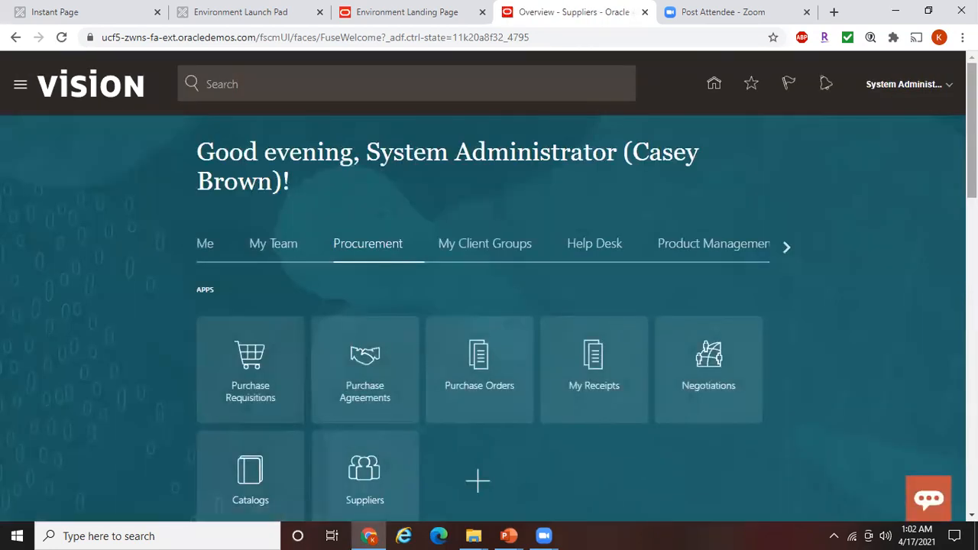
{"action": "scroll", "coordinate": [528, 291], "scroll_direction": "down", "scroll_amount": 5}
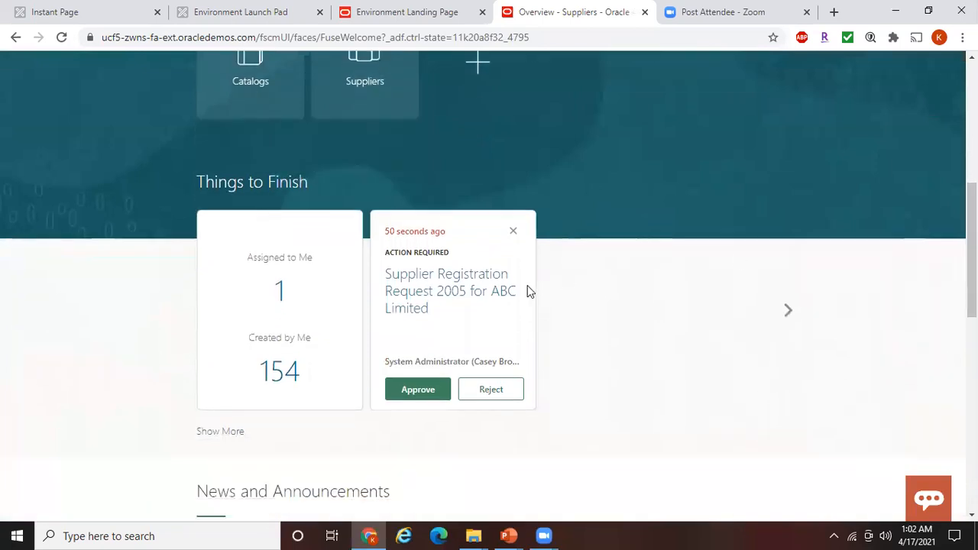
{"action": "left_click", "coordinate": [463, 299]}
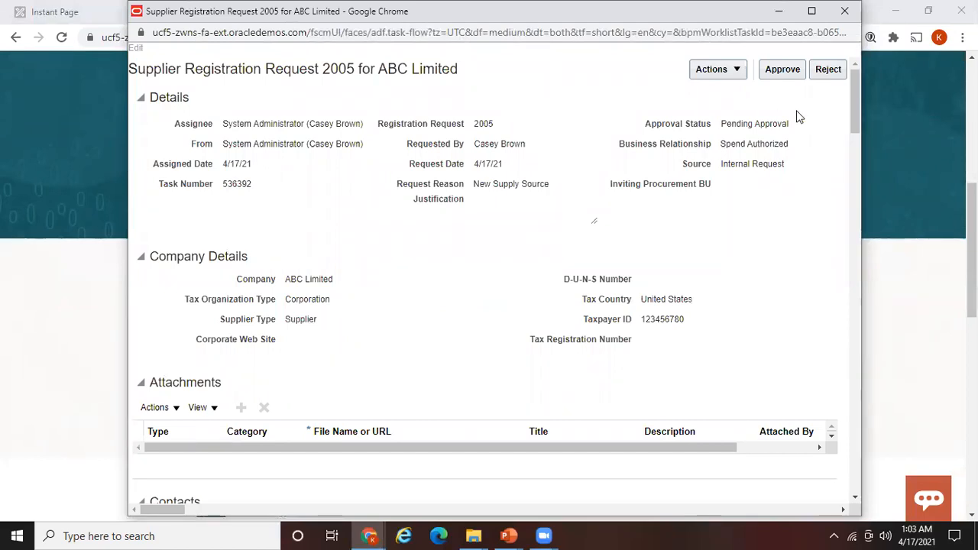
Approve Registration Request 2005 and return to the Suppliers Overview
{"action": "left_click", "coordinate": [788, 77]}
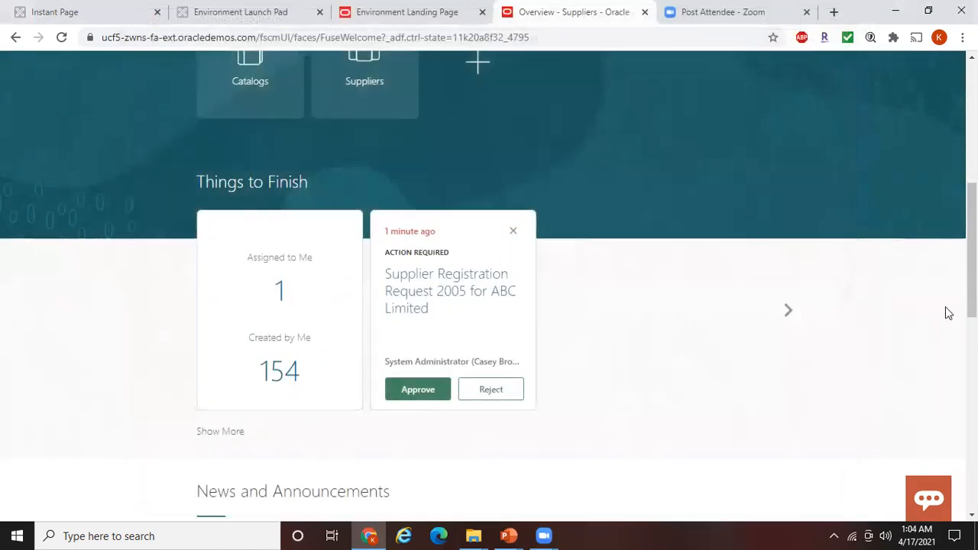
{"action": "left_click_drag", "start_coordinate": [972, 248], "coordinate": [971, 124]}
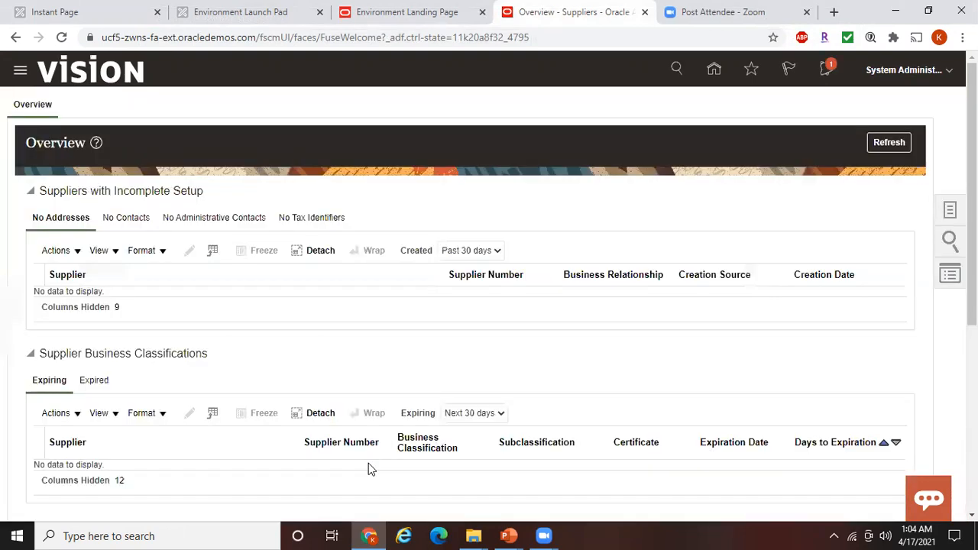
Search 'ABC Limited', open the supplier, and view its Addresses showing Adjuntas1
{"action": "left_click", "coordinate": [950, 243]}
{"action": "left_click", "coordinate": [852, 114]}
{"action": "type", "text": "ABC Li"}
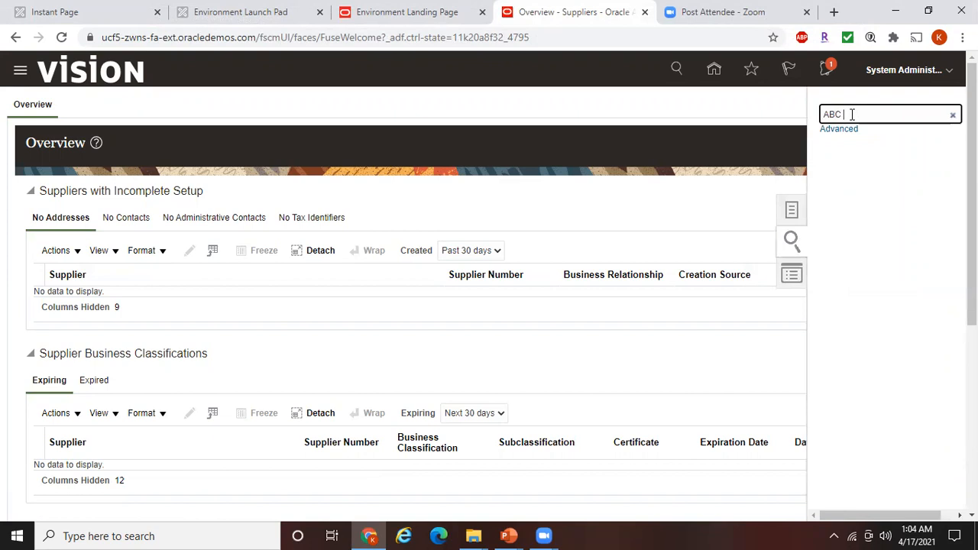
{"action": "type", "text": "mited"}
{"action": "key", "text": "Return"}
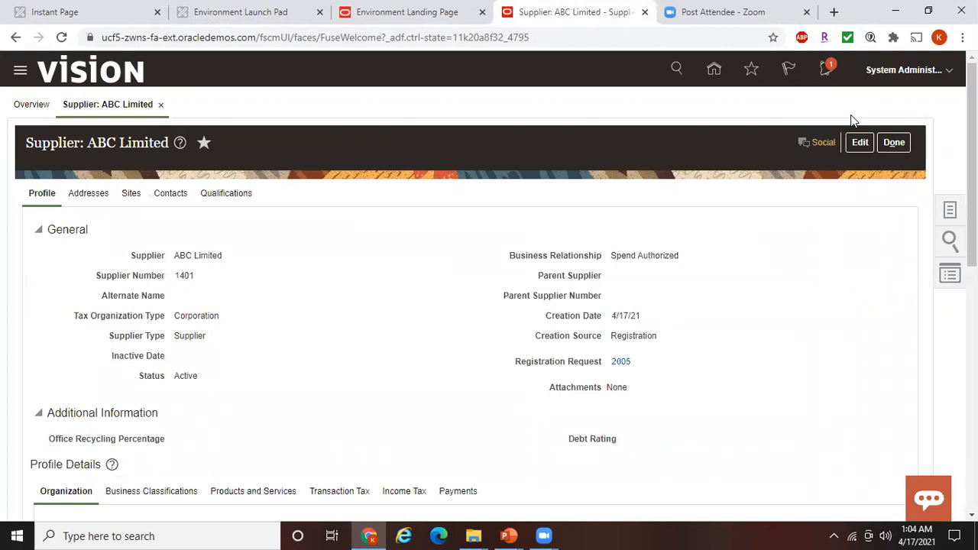
{"action": "scroll", "coordinate": [488, 279], "scroll_direction": "down", "scroll_amount": 7}
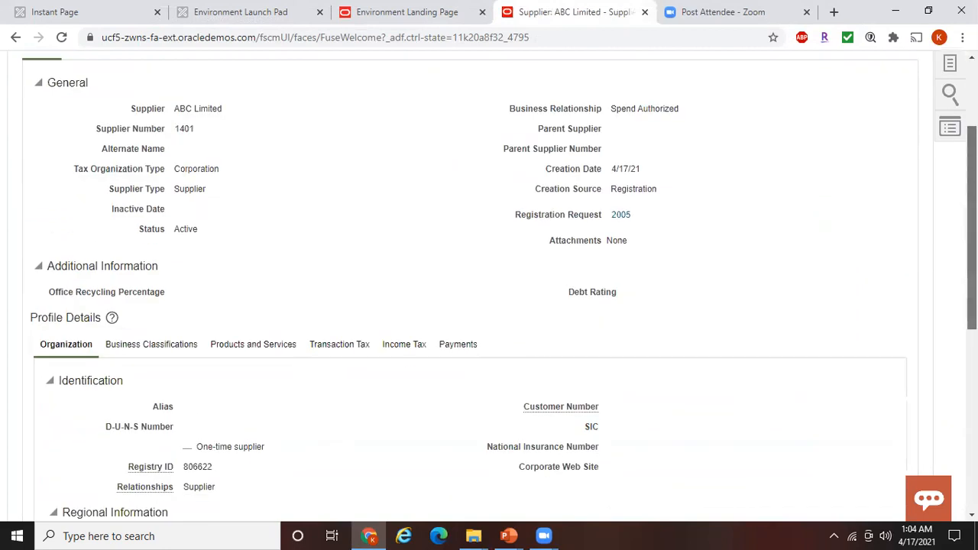
{"action": "scroll", "coordinate": [576, 188], "scroll_direction": "up", "scroll_amount": 10}
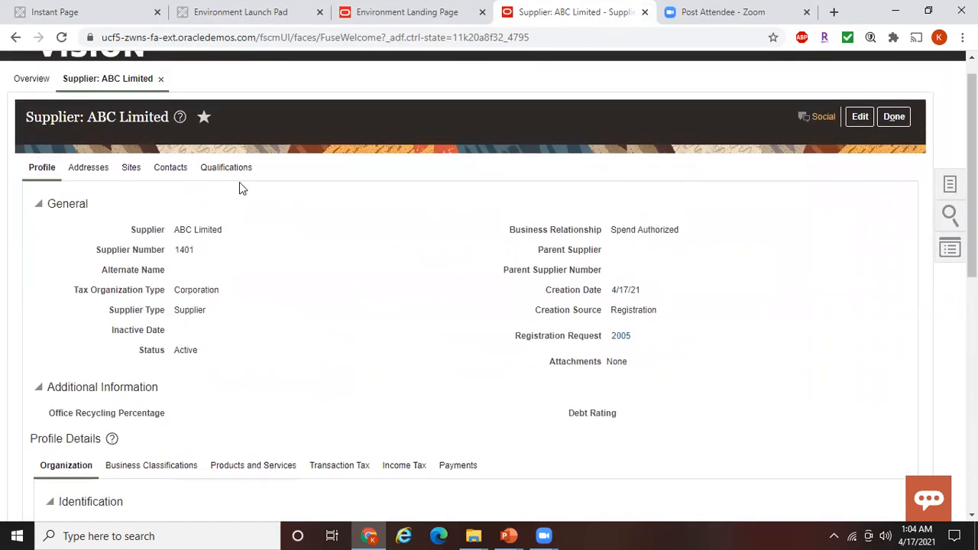
{"action": "left_click", "coordinate": [98, 172]}
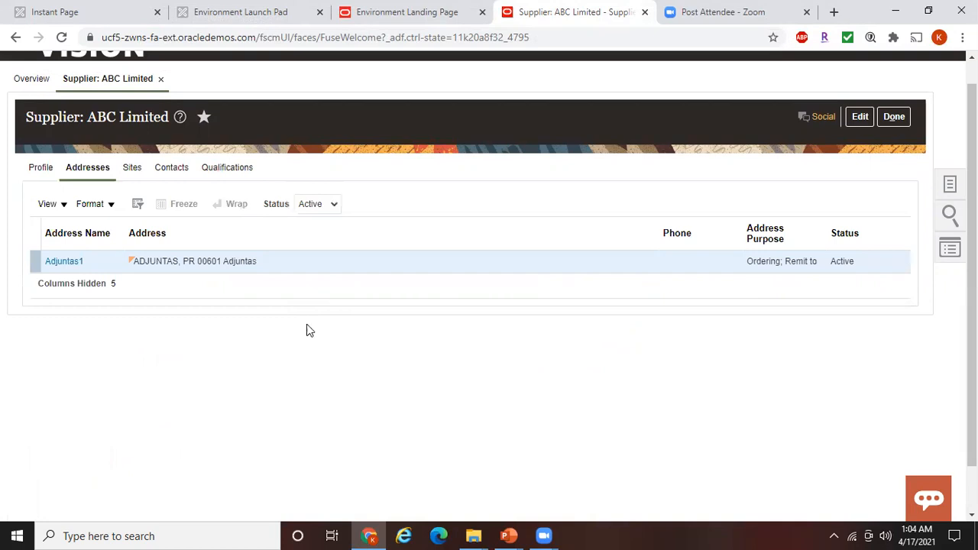
{"action": "mouse_move", "coordinate": [544, 523]}
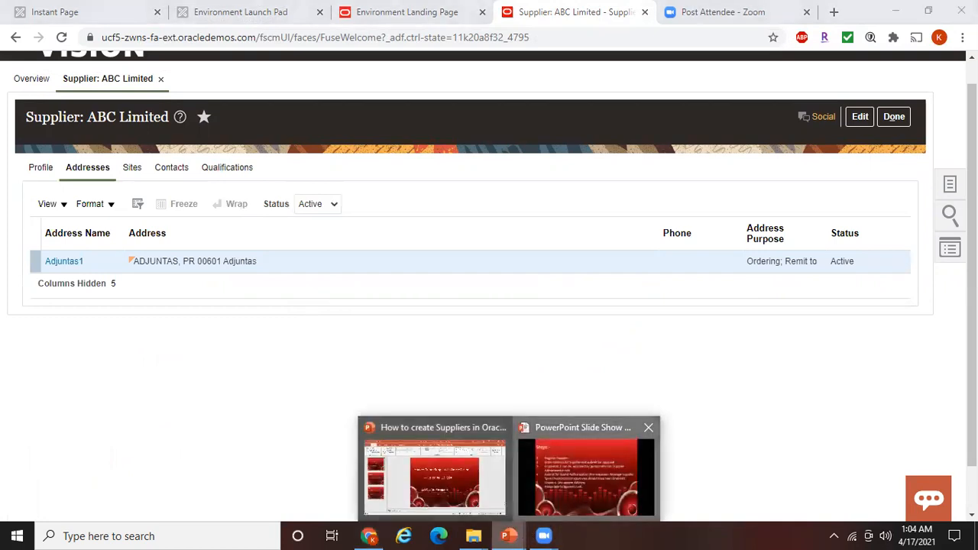
{"action": "left_click", "coordinate": [585, 475]}
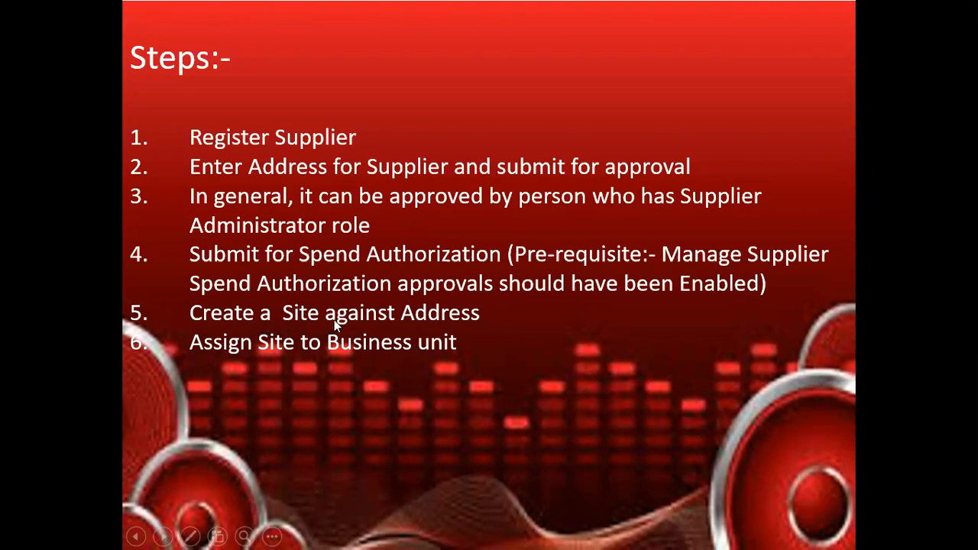
{"action": "key", "text": "alt+Tab"}
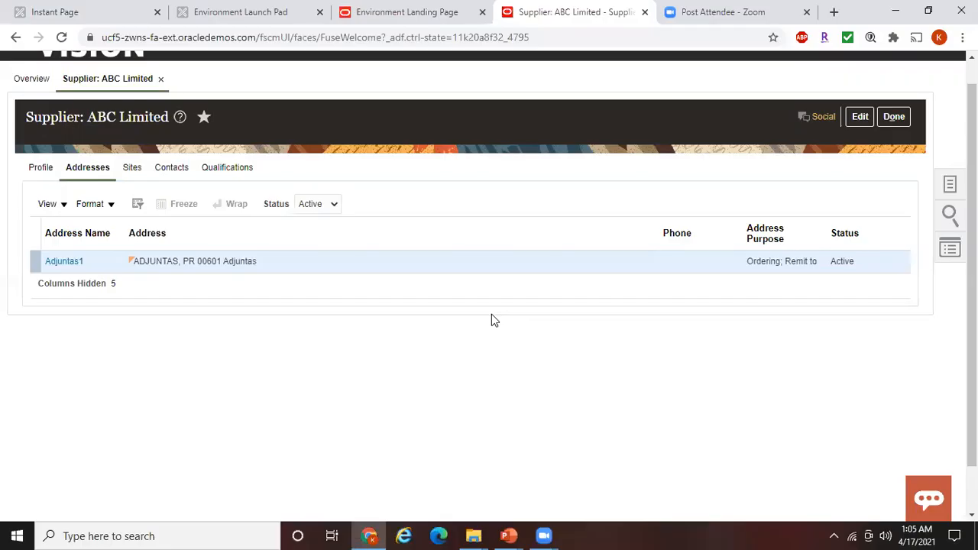
Put supplier ABC Limited into edit mode and start a new site from the Sites tab
{"action": "left_click", "coordinate": [857, 119]}
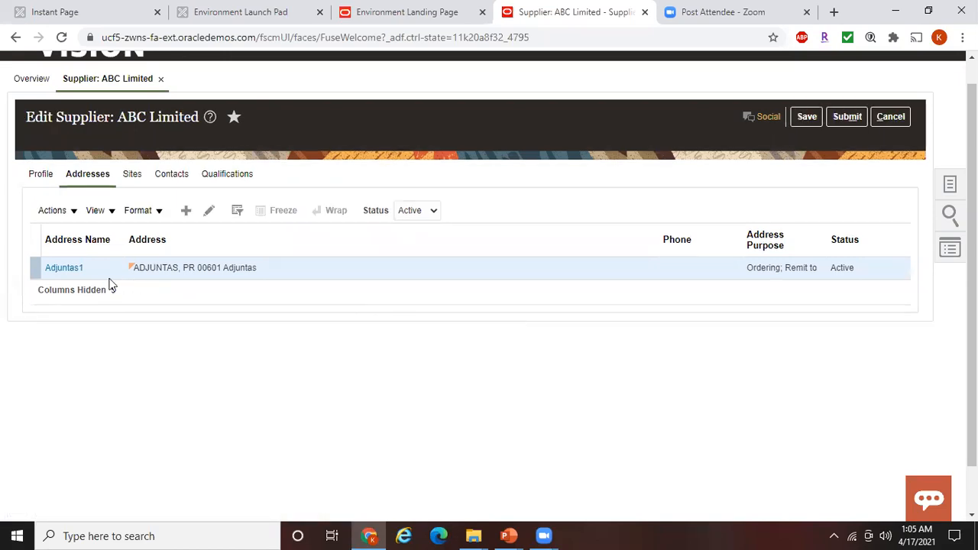
{"action": "left_click", "coordinate": [135, 175]}
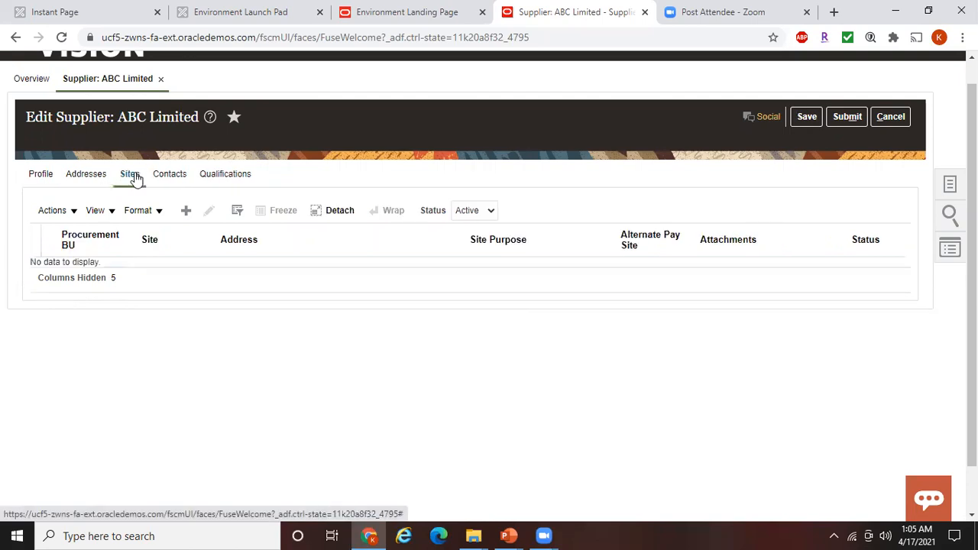
{"action": "left_click", "coordinate": [187, 212]}
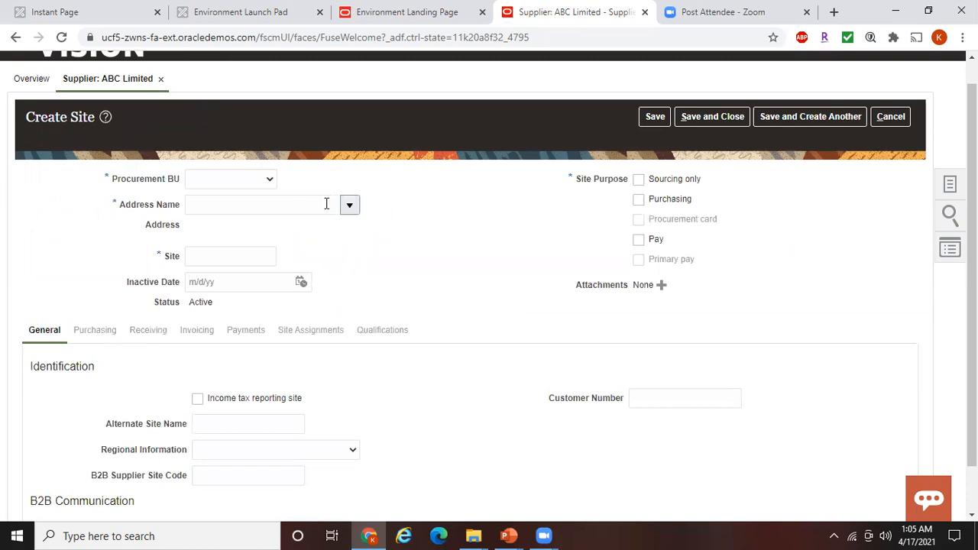
Create and save site Adjuntas1 with Reliance Telecomm as procurement BU and the Adjuntas1 address
{"action": "left_click", "coordinate": [264, 179]}
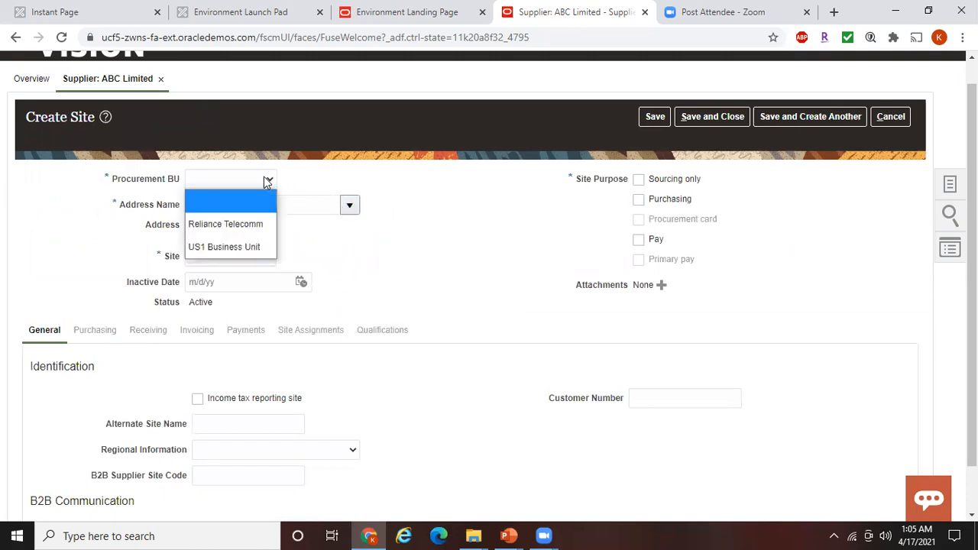
{"action": "left_click", "coordinate": [257, 220]}
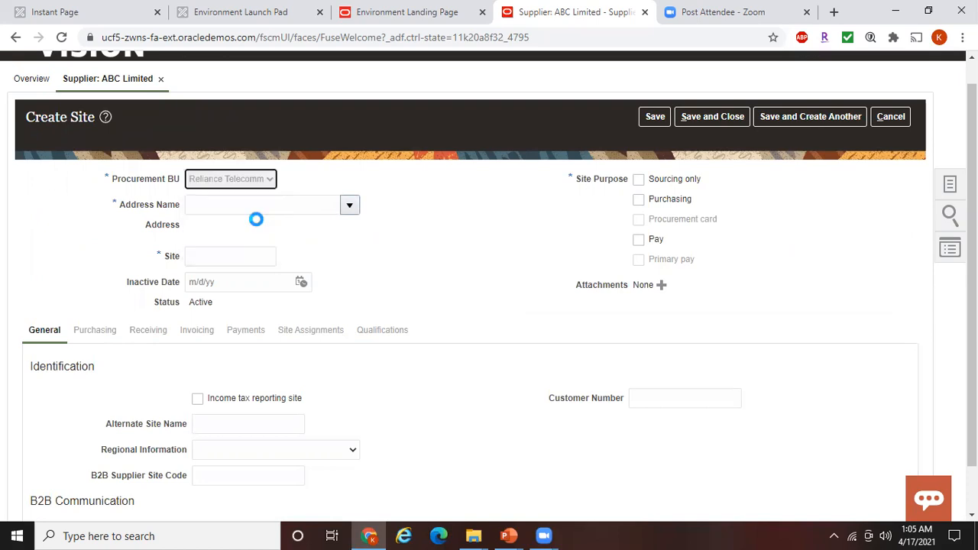
{"action": "left_click", "coordinate": [350, 206]}
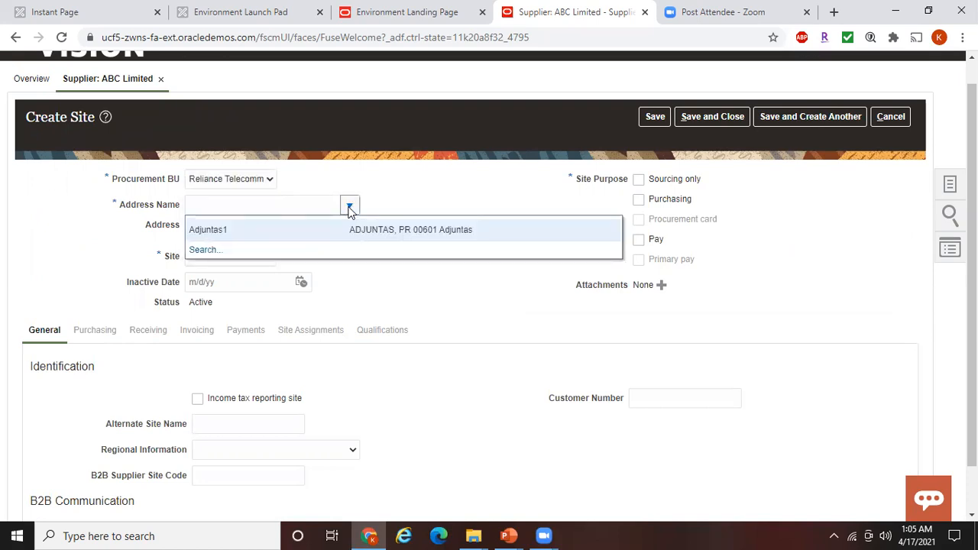
{"action": "left_click", "coordinate": [301, 230]}
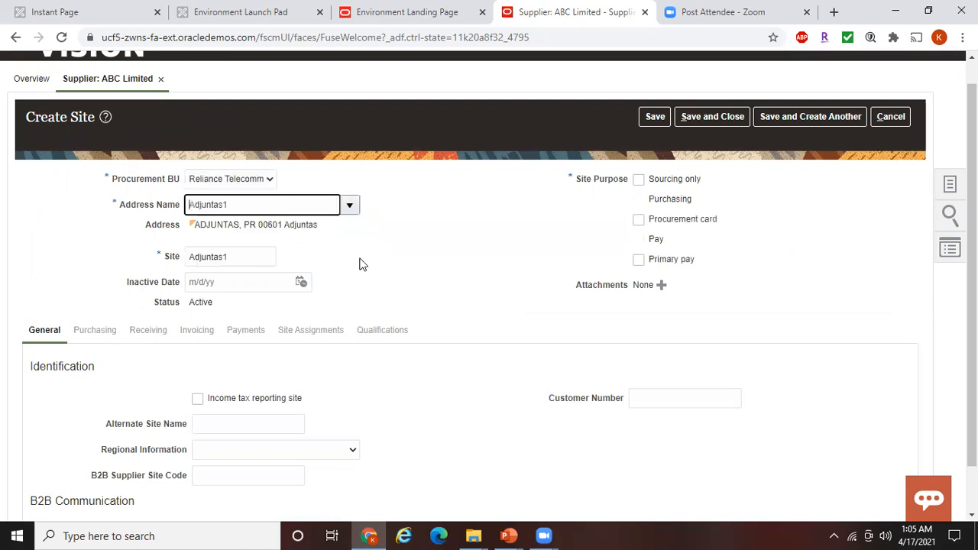
{"action": "left_click", "coordinate": [235, 260]}
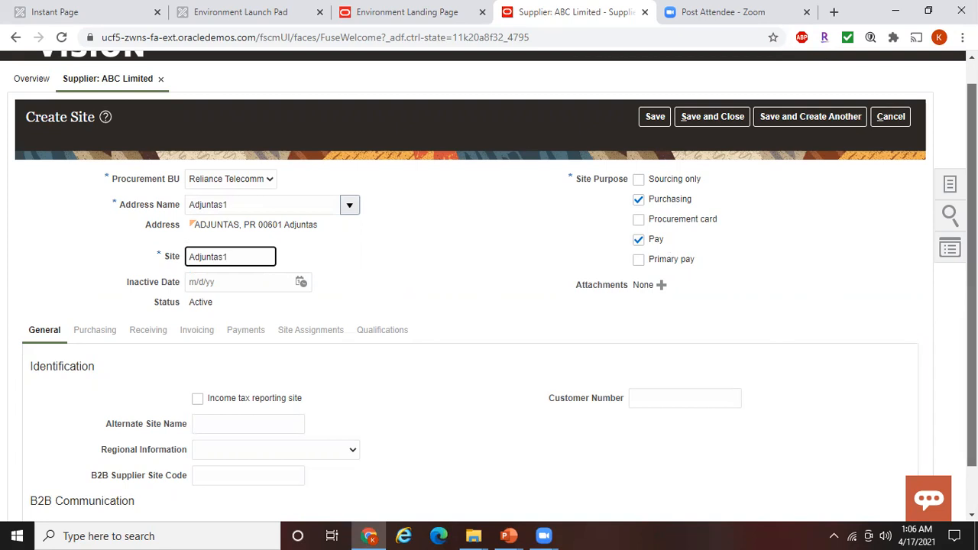
{"action": "scroll", "coordinate": [685, 237], "scroll_direction": "down", "scroll_amount": 1}
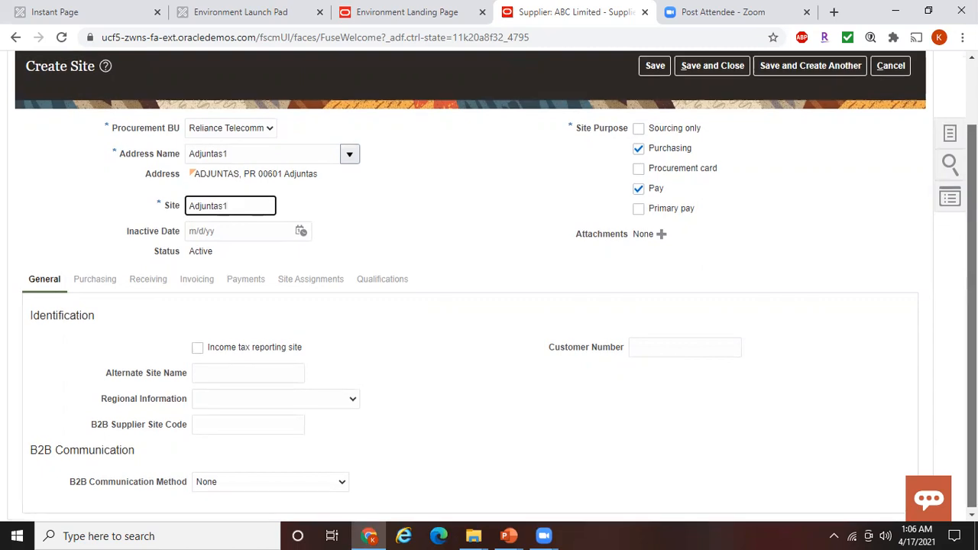
{"action": "scroll", "coordinate": [914, 247], "scroll_direction": "up", "scroll_amount": 1}
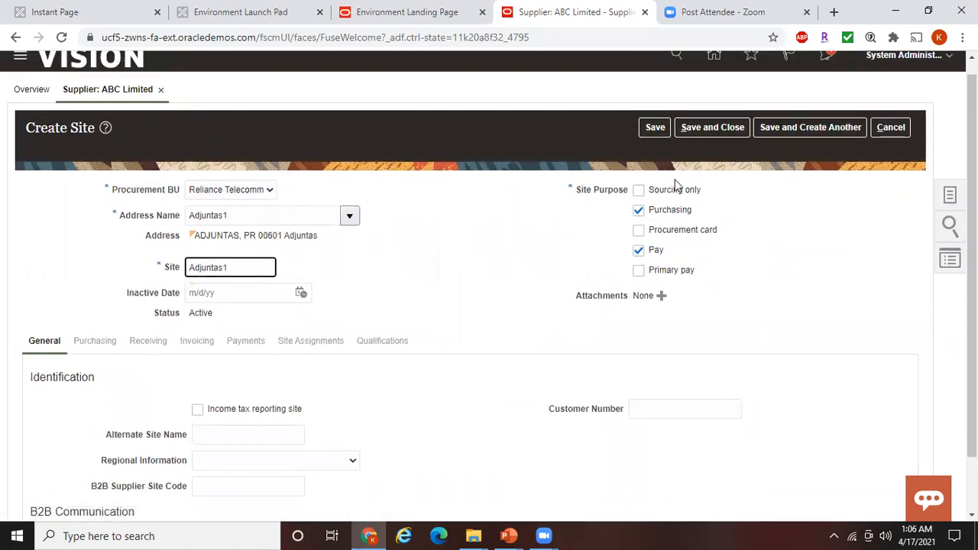
{"action": "left_click", "coordinate": [654, 129]}
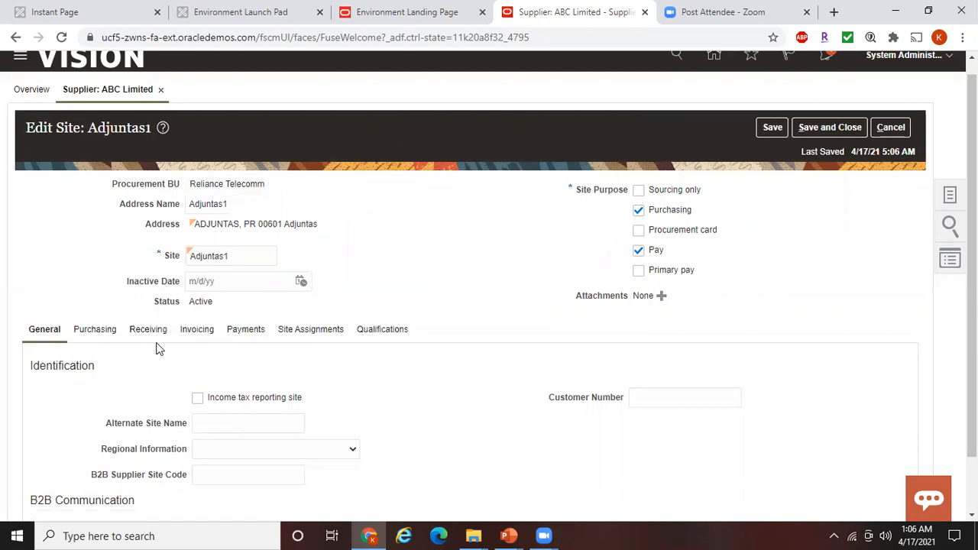
Make Check the default payment method for site Adjuntas1
{"action": "scroll", "coordinate": [970, 331], "scroll_direction": "down", "scroll_amount": 1}
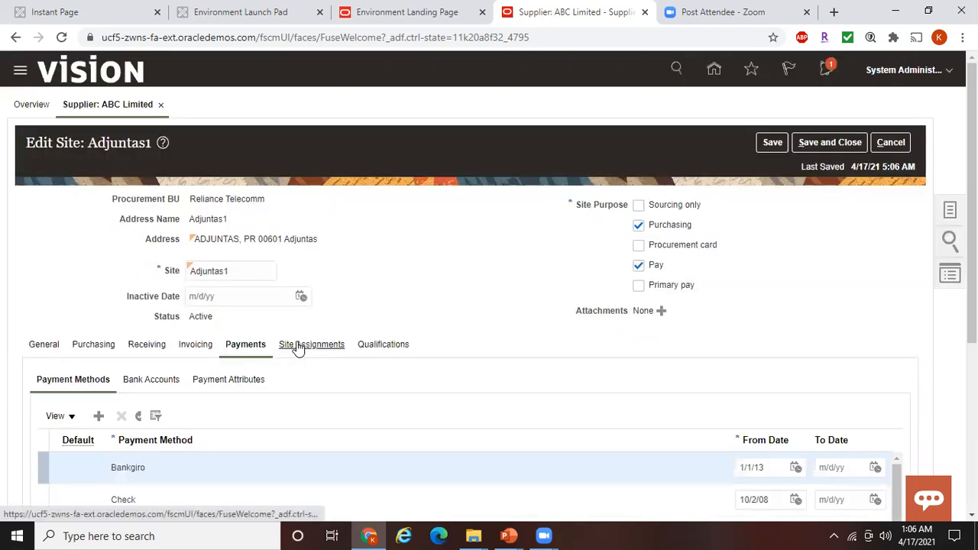
{"action": "left_click_drag", "start_coordinate": [971, 325], "coordinate": [971, 429]}
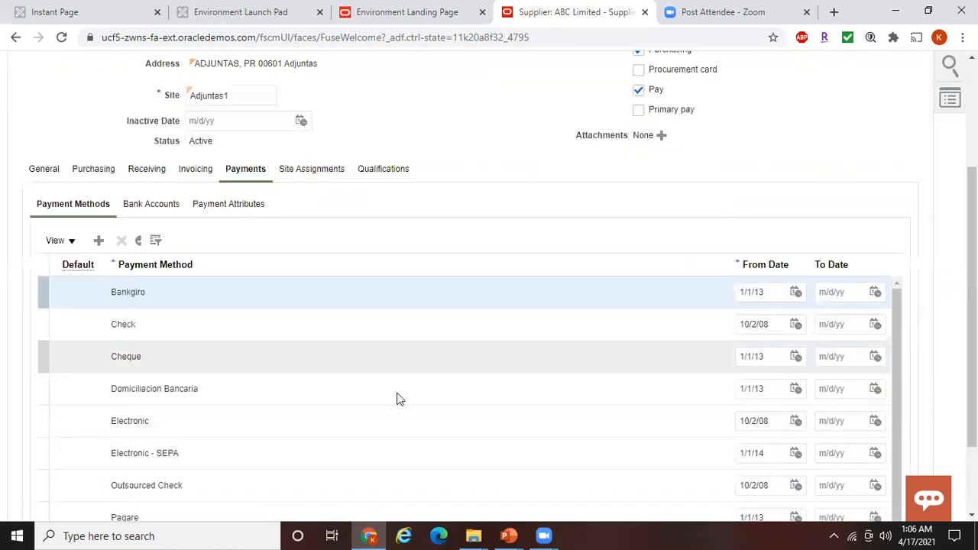
{"action": "left_click", "coordinate": [90, 329]}
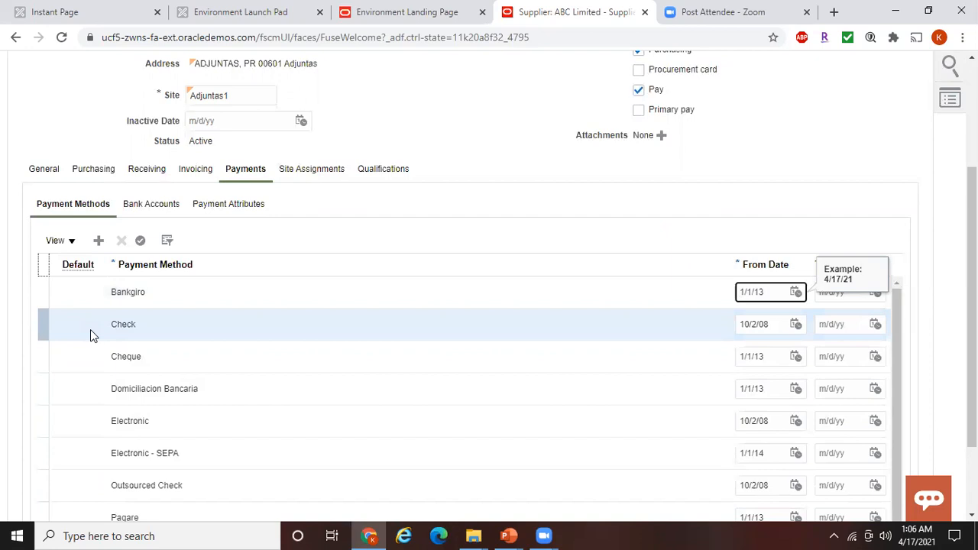
{"action": "left_click", "coordinate": [140, 242]}
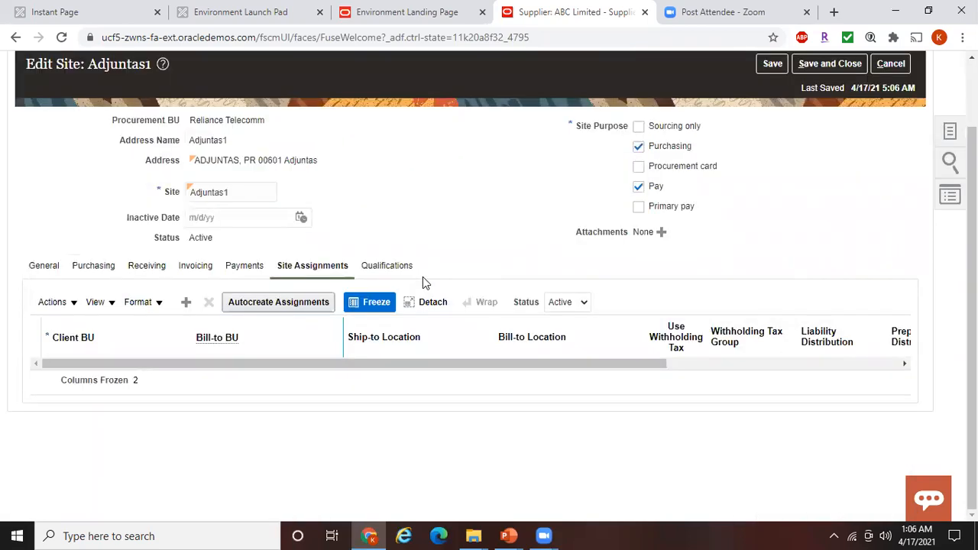
Add a site assignment row for Adjuntas1 with Reliance Telecomm as the client BU
{"action": "mouse_move", "coordinate": [972, 279]}
{"action": "left_mouse_down"}
{"action": "mouse_move", "coordinate": [972, 253]}
{"action": "mouse_move", "coordinate": [971, 279]}
{"action": "left_mouse_up"}
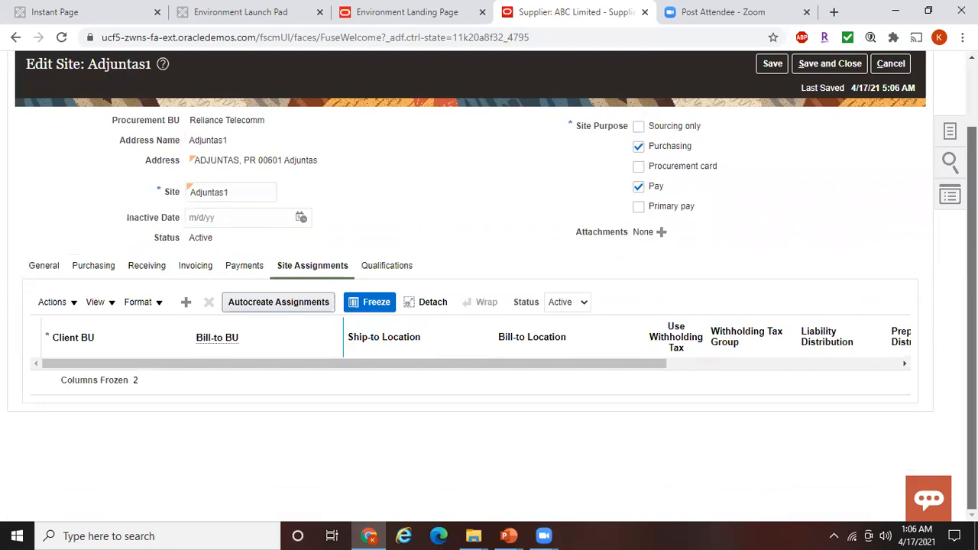
{"action": "left_click", "coordinate": [186, 303]}
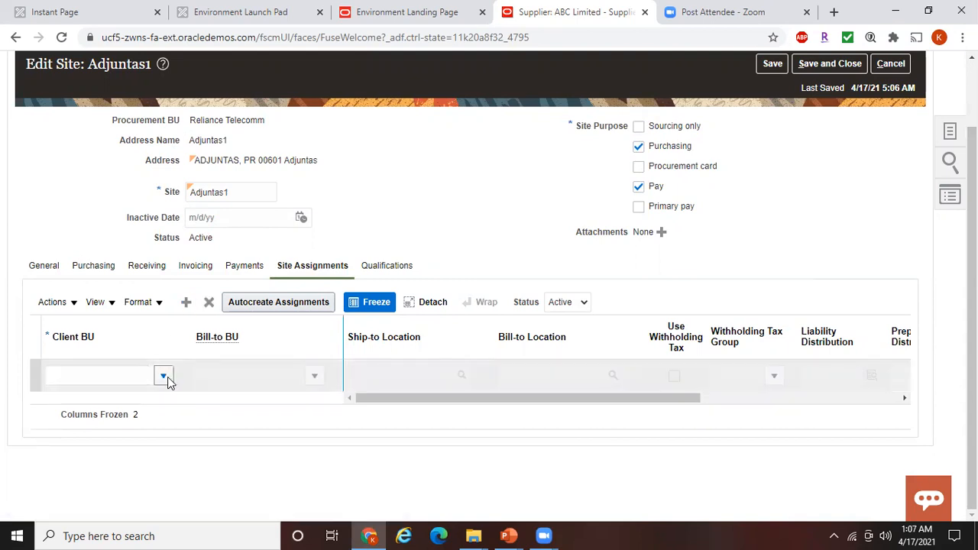
{"action": "left_click", "coordinate": [165, 377]}
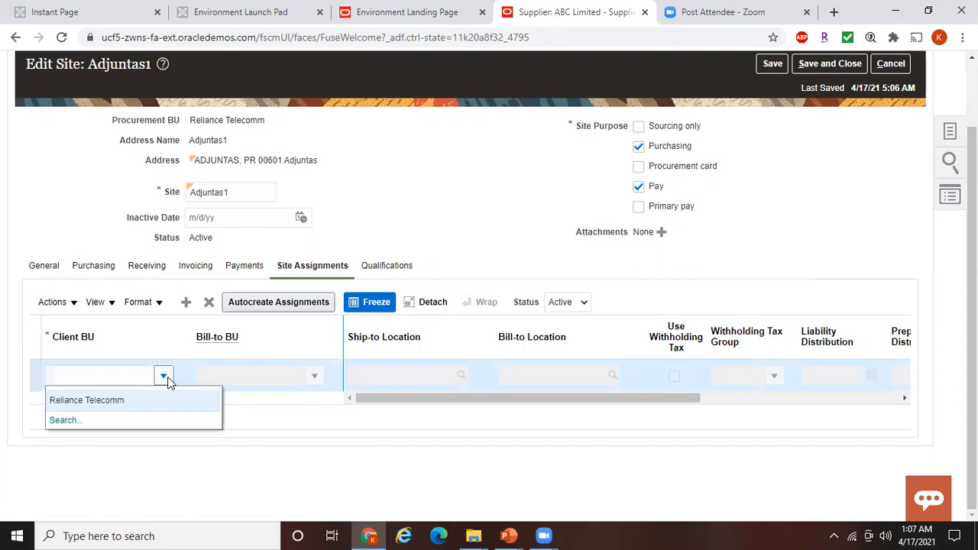
{"action": "left_click", "coordinate": [123, 399]}
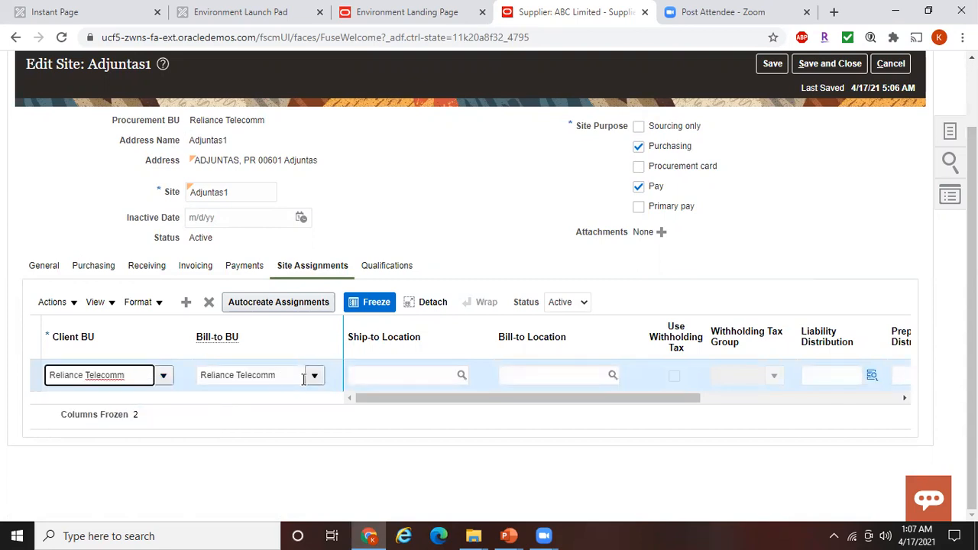
{"action": "left_click", "coordinate": [313, 377]}
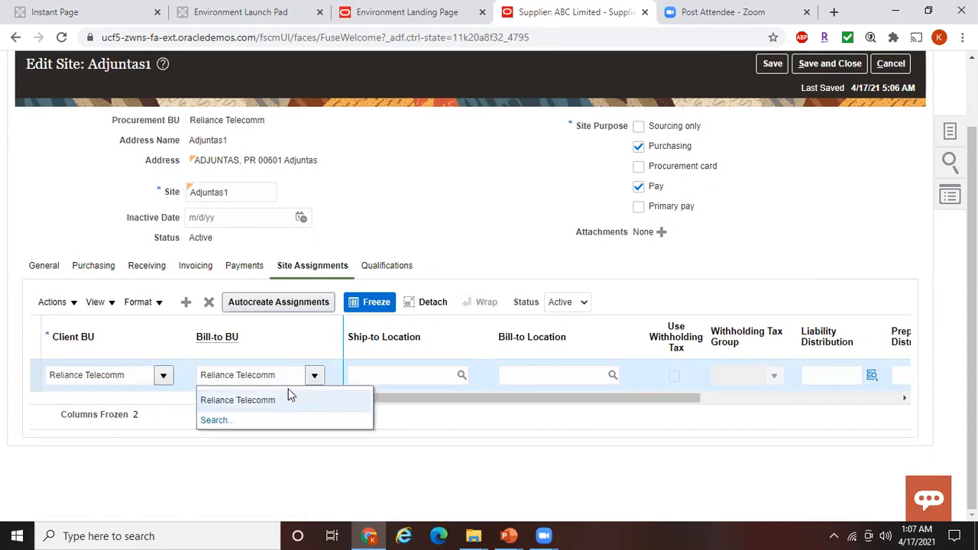
{"action": "left_click", "coordinate": [467, 208]}
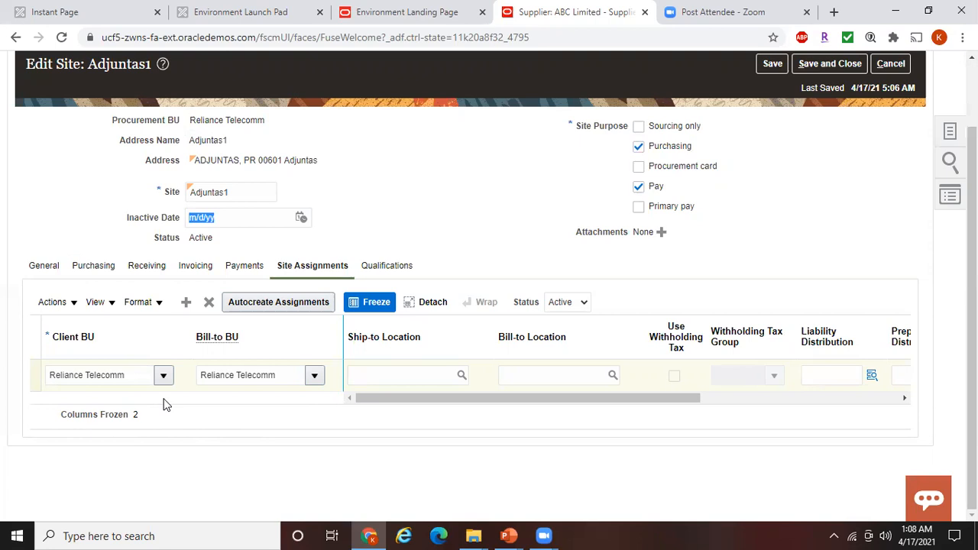
{"action": "left_click", "coordinate": [164, 374]}
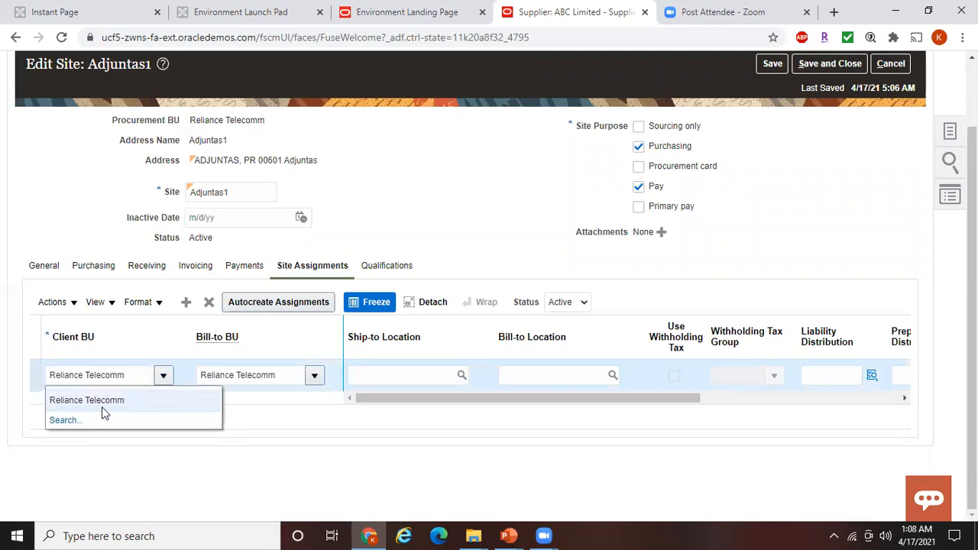
{"action": "left_click", "coordinate": [504, 450]}
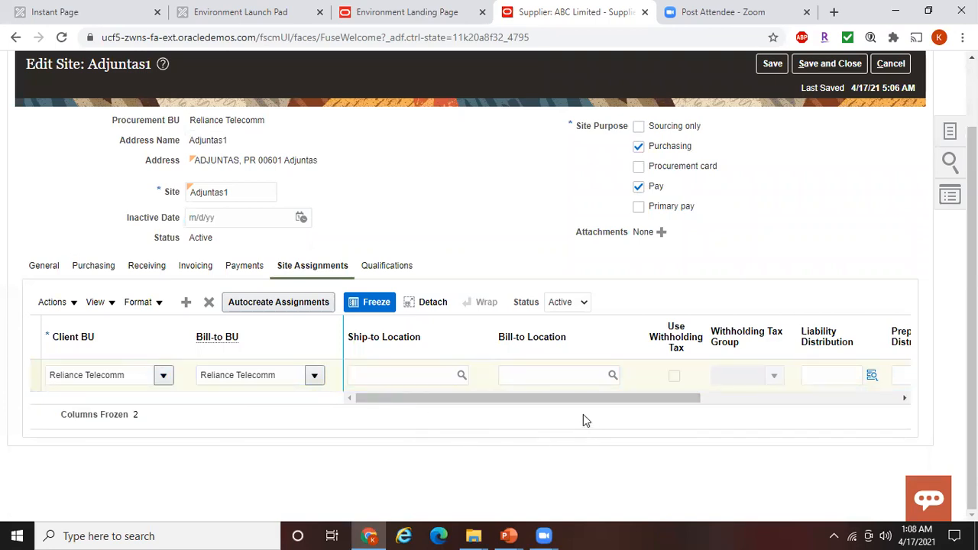
{"action": "left_click_drag", "start_coordinate": [576, 401], "coordinate": [504, 416]}
{"action": "left_click_drag", "start_coordinate": [654, 395], "coordinate": [728, 409]}
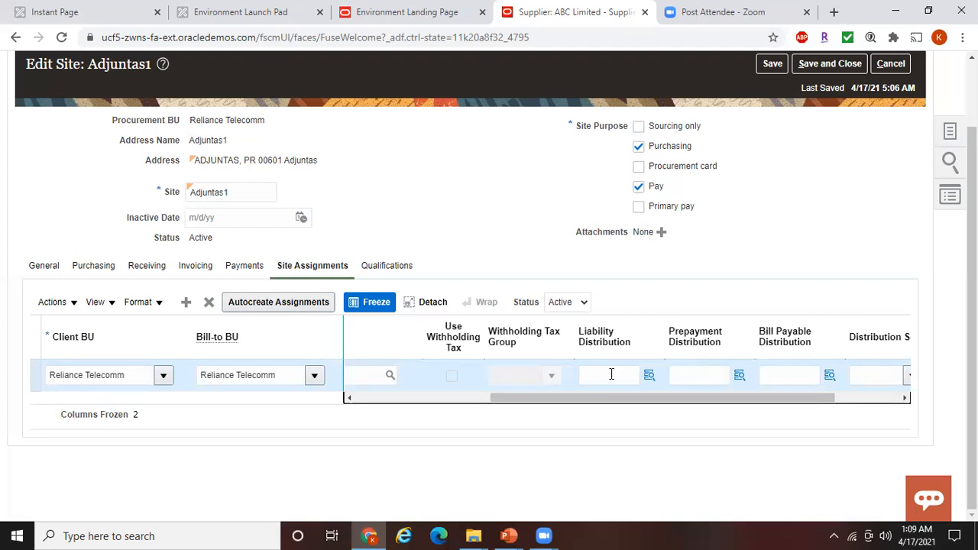
{"action": "left_click", "coordinate": [508, 535]}
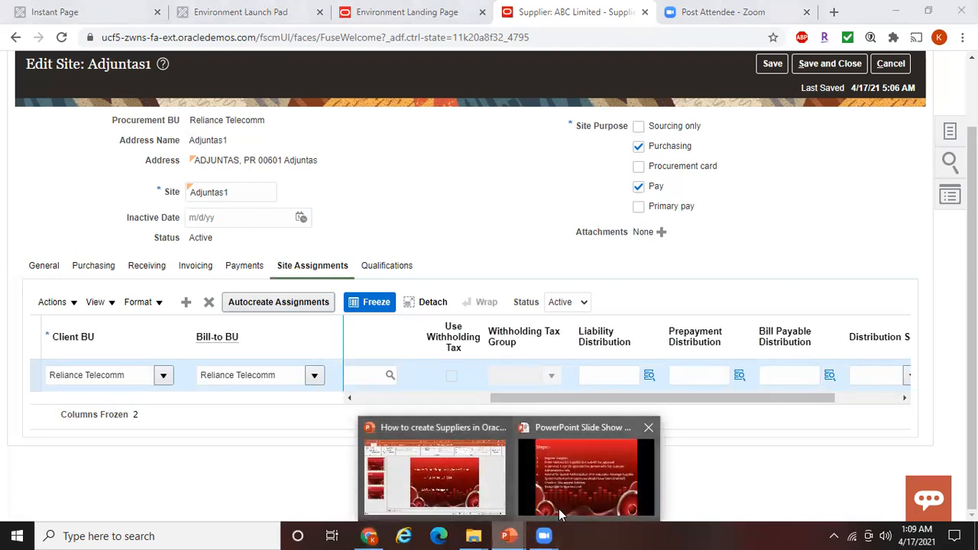
{"action": "left_click", "coordinate": [558, 509]}
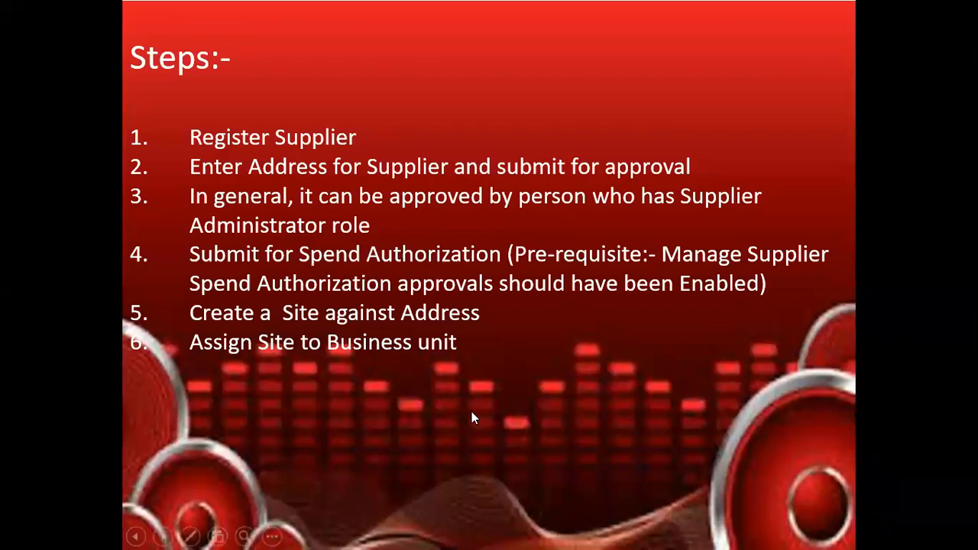
{"action": "key", "text": "alt+Tab"}
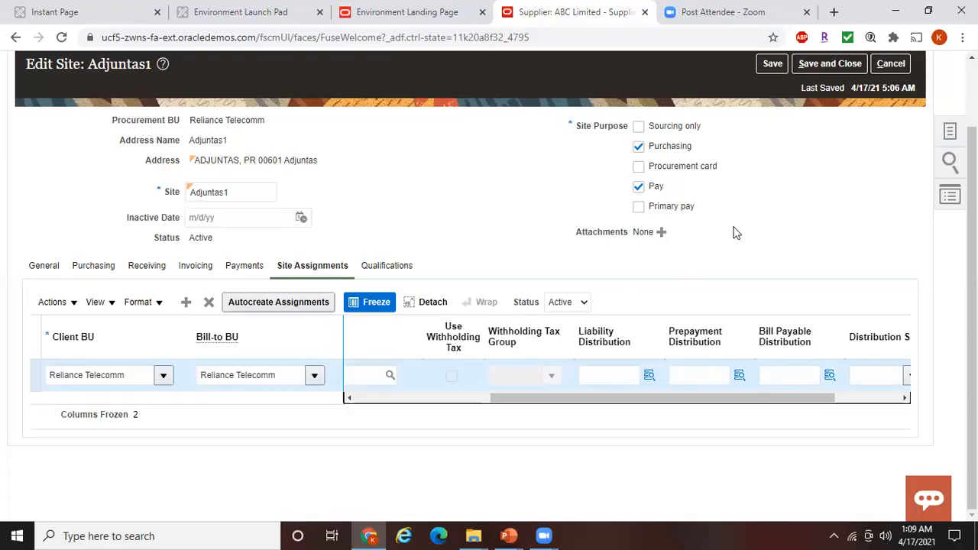
Save and close the Adjuntas1 site and supplier ABC Limited, confirming both saves
{"action": "left_click", "coordinate": [826, 67]}
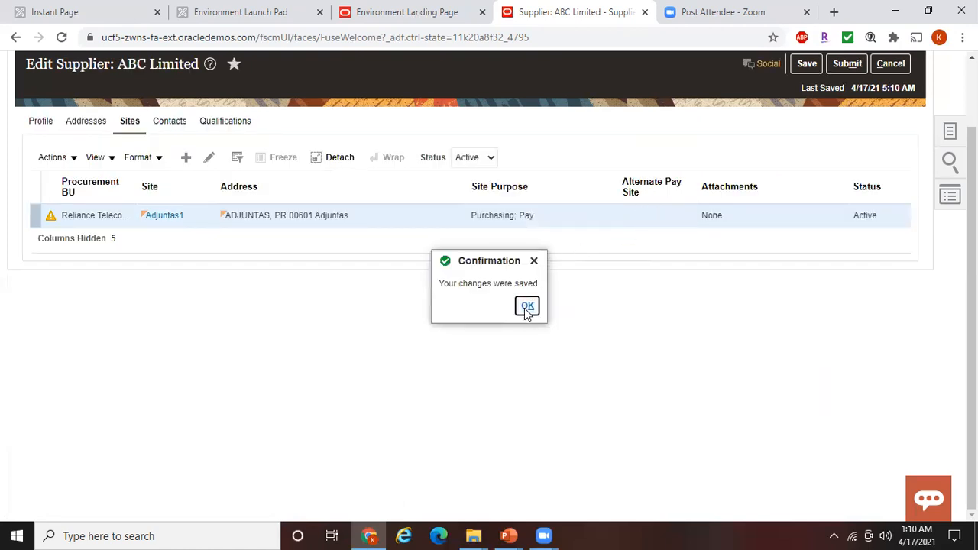
{"action": "left_click", "coordinate": [526, 307]}
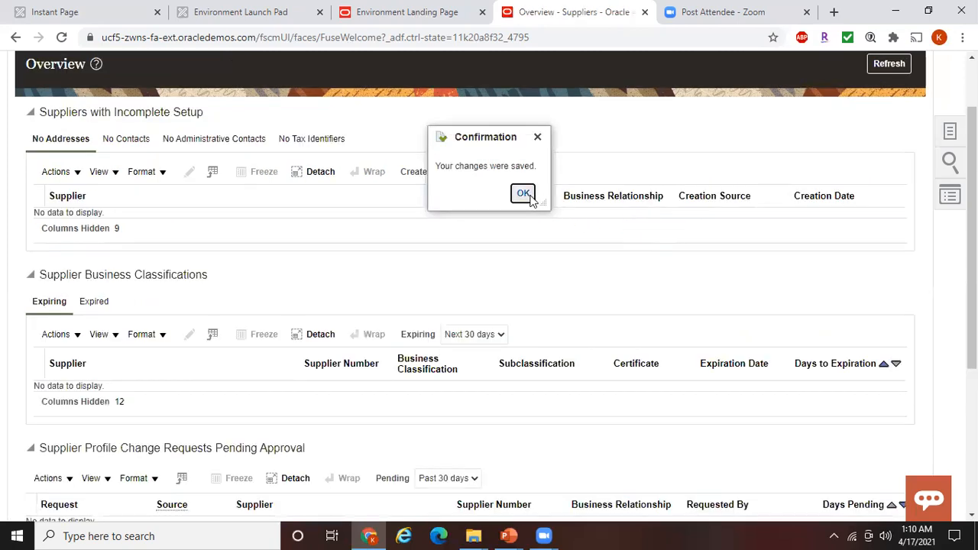
{"action": "left_click", "coordinate": [523, 194]}
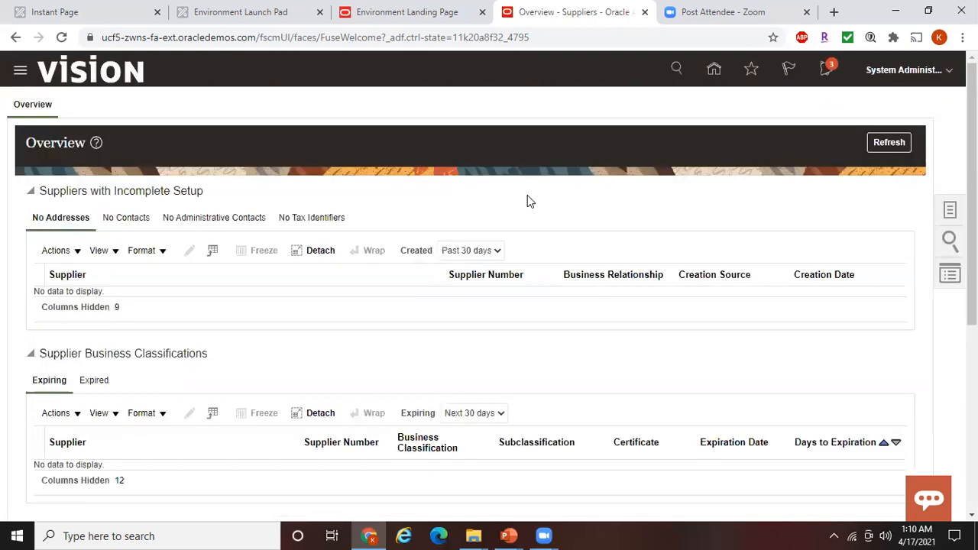